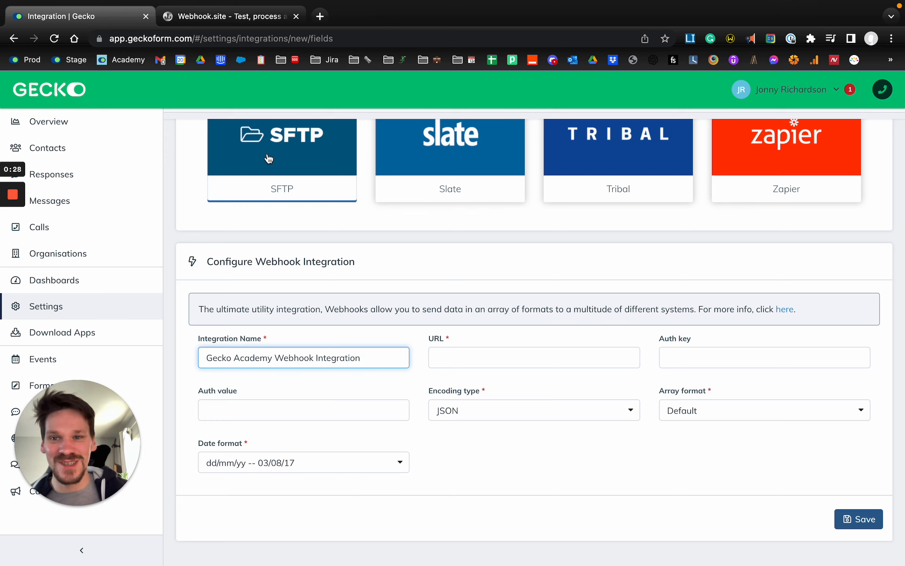
# Copy the unique URL from Webhook.site and paste it into the webhook integration's URL field
pyautogui.click(459, 366)
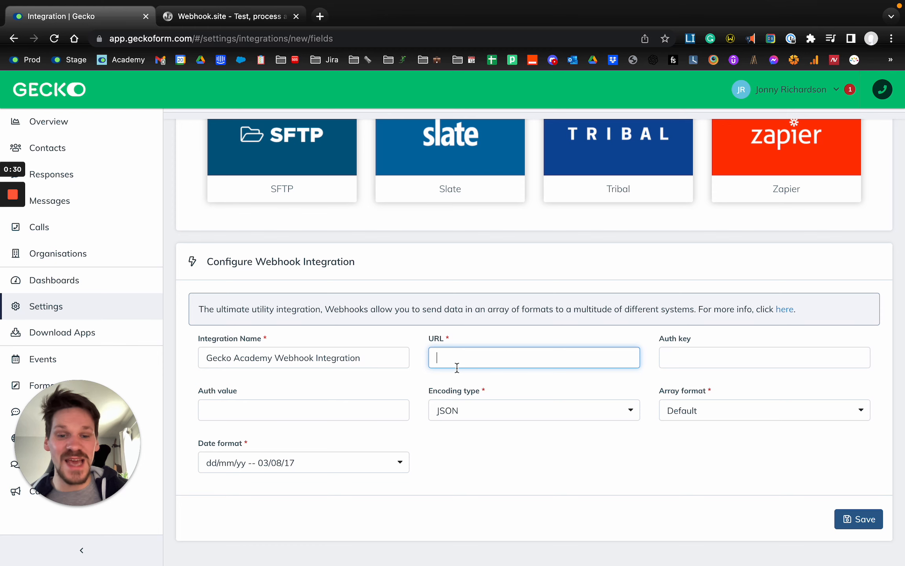
pyautogui.press('super+a')
pyautogui.hotkey('ctrl', 'Tab')
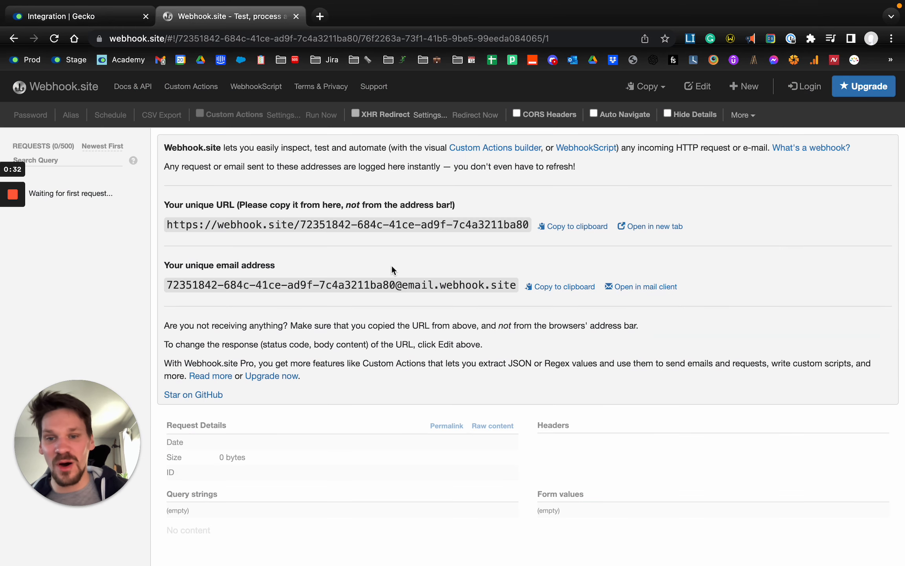
pyautogui.click(575, 227)
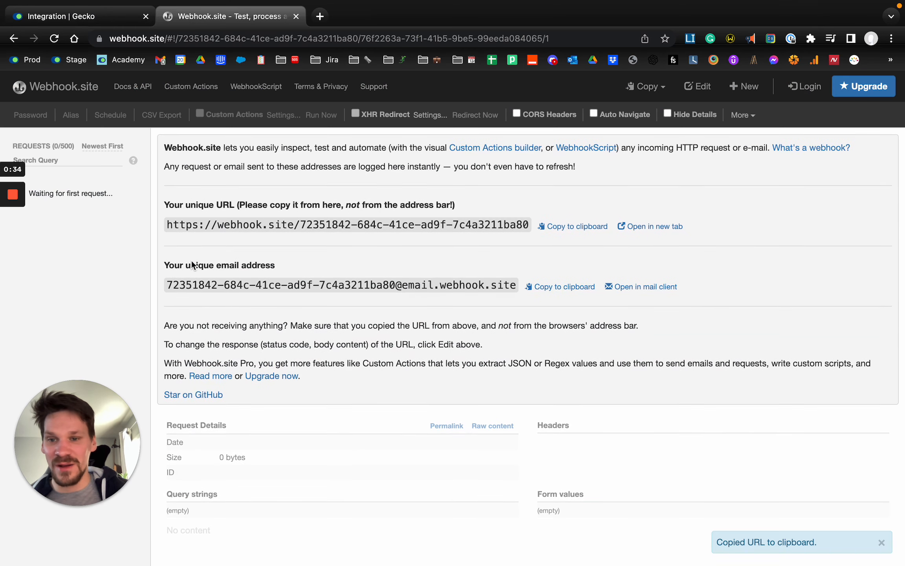
pyautogui.hotkey('ctrl', 'shift', 'Tab')
pyautogui.click(476, 349)
pyautogui.press('super+v')
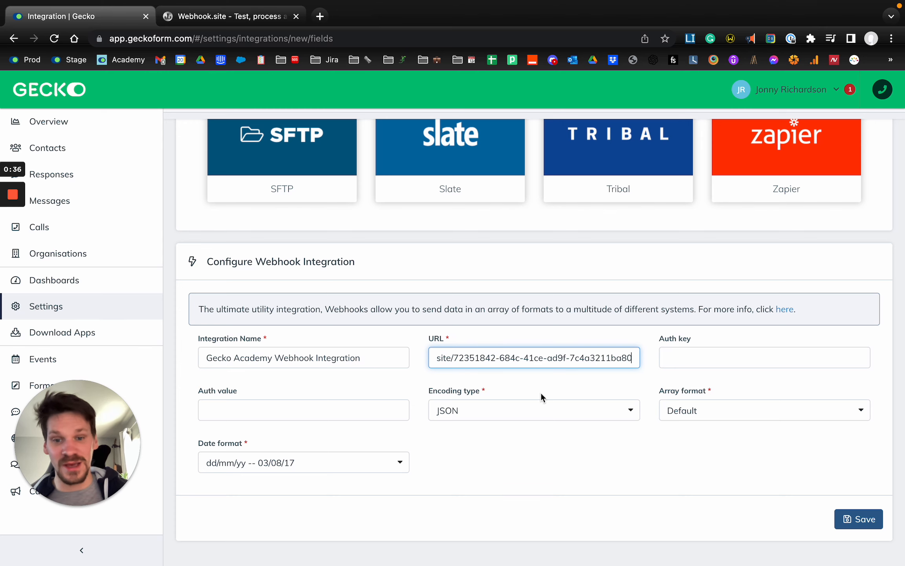
pyautogui.press('shift+super+Left')
pyautogui.press('Left')
pyautogui.press('shift+super+Right')
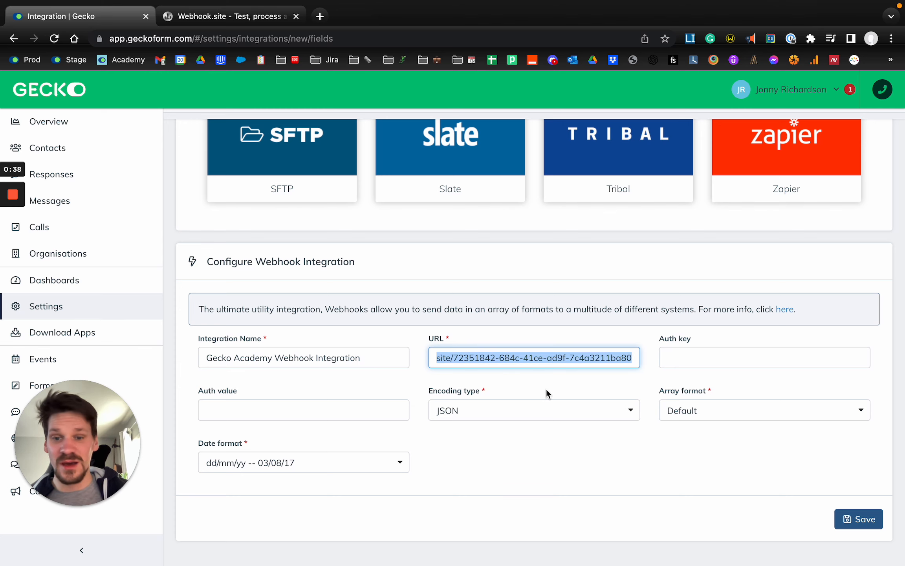
pyautogui.click(223, 22)
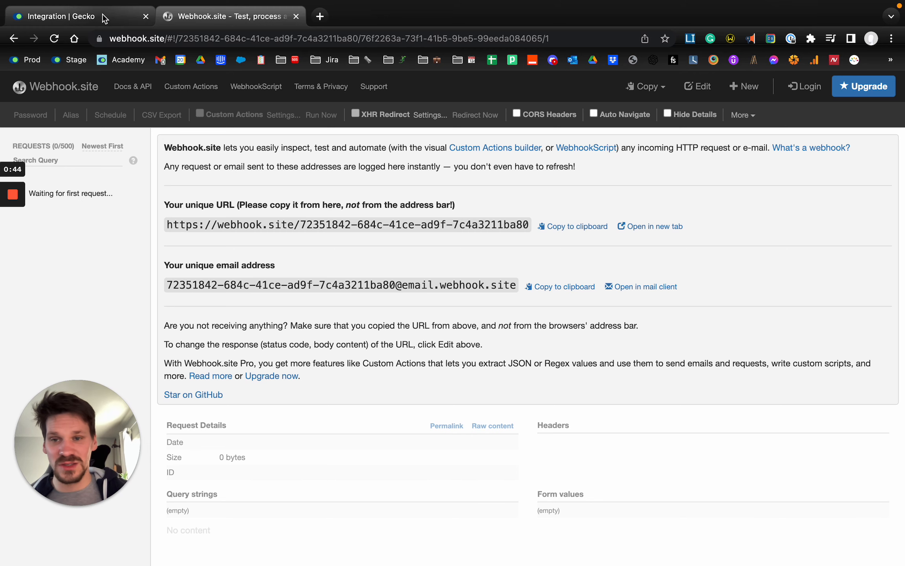
pyautogui.click(103, 17)
pyautogui.click(507, 360)
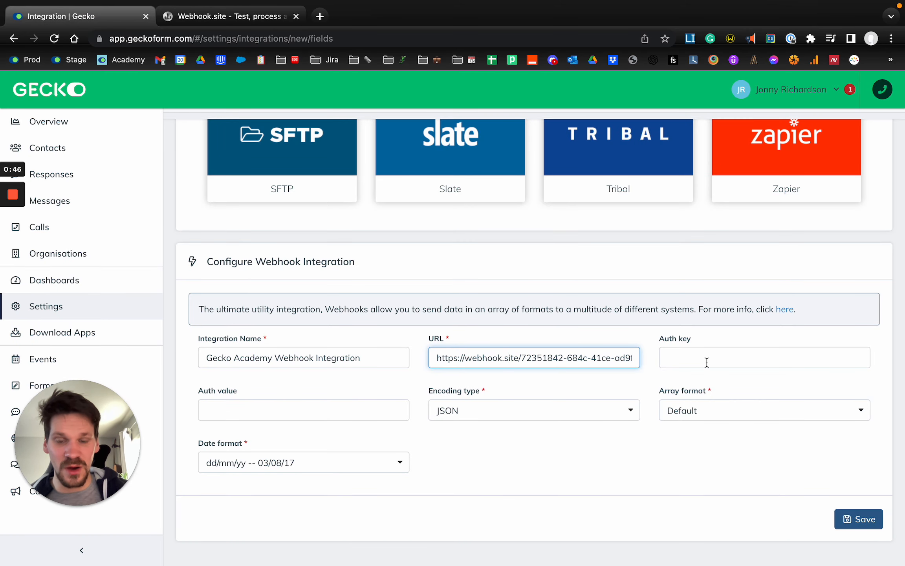
pyautogui.click(756, 345)
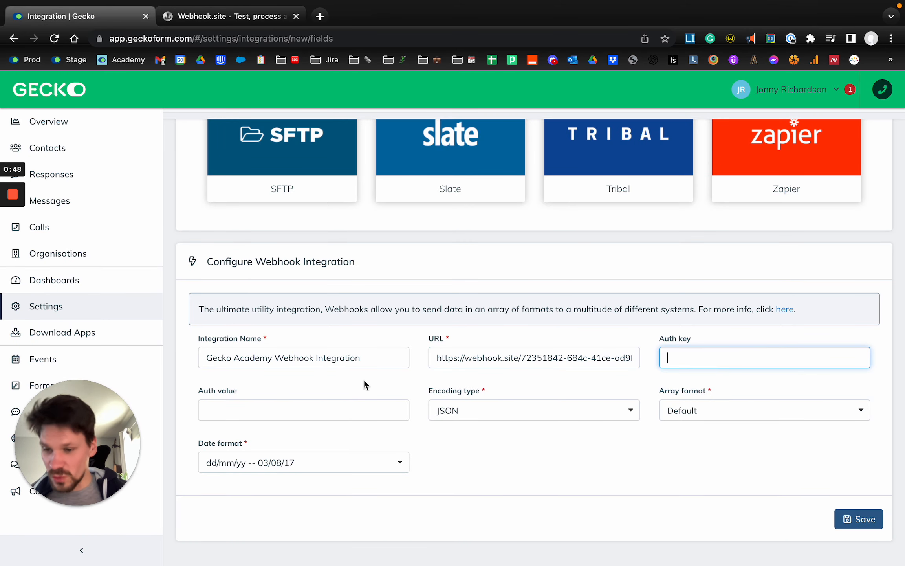
pyautogui.click(348, 406)
pyautogui.click(498, 473)
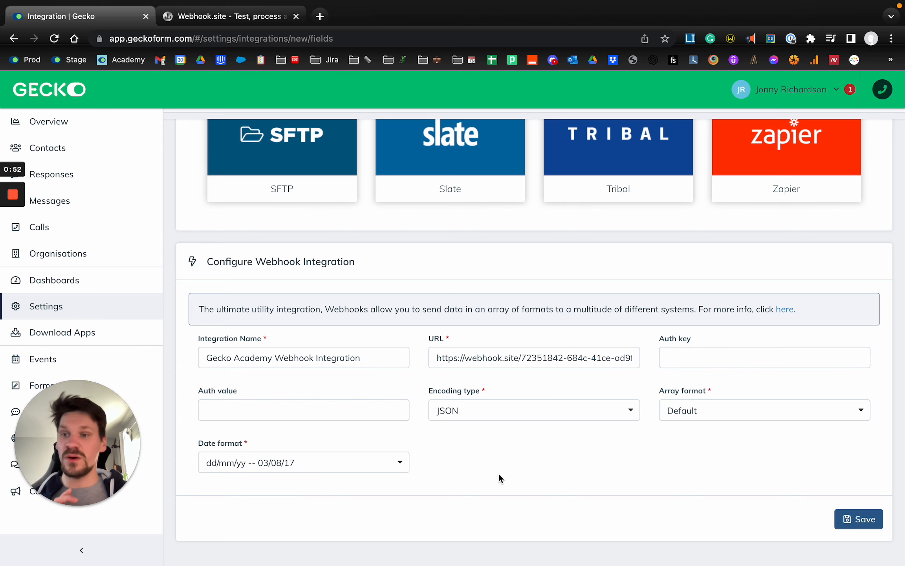
pyautogui.scroll(5, 534, 453)
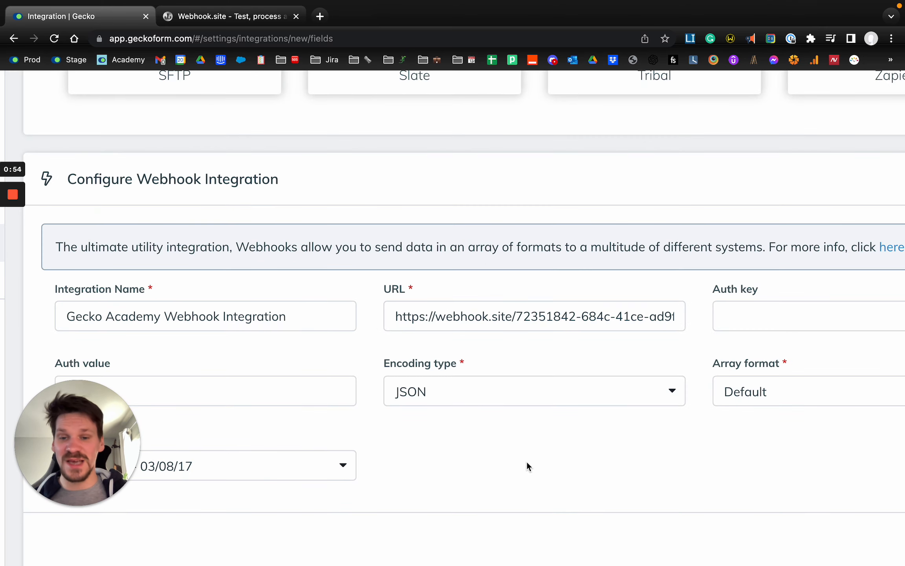
pyautogui.scroll(-3, 526, 460)
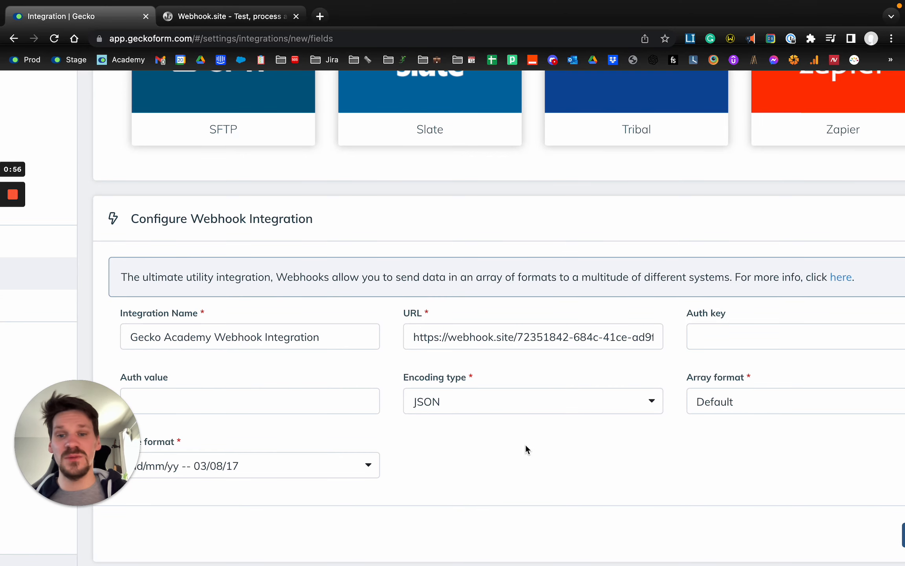
pyautogui.scroll(-2, 526, 449)
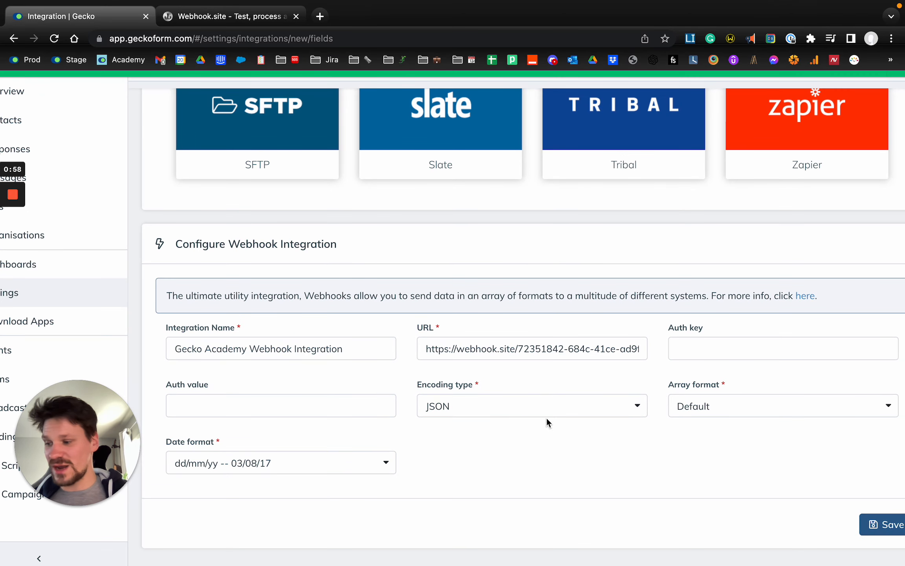
# Try XML as the webhook integration's encoding type
pyautogui.click(497, 402)
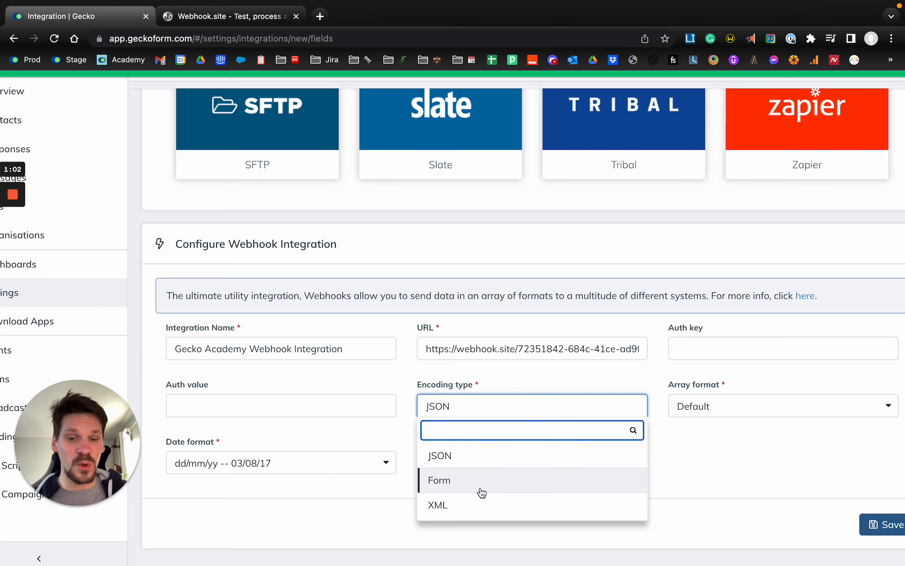
pyautogui.click(475, 505)
pyautogui.scroll(-1, 471, 471)
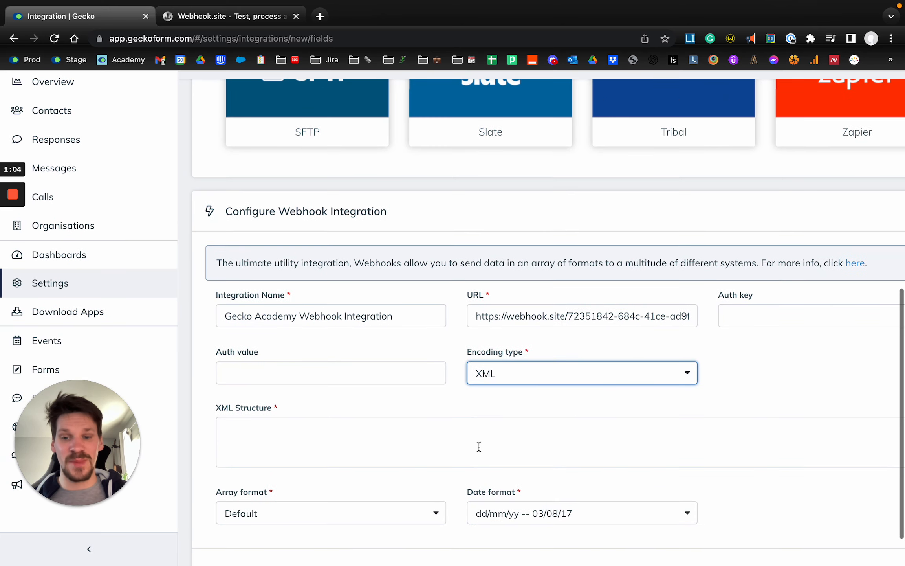
pyautogui.hscroll(4, 414, 420)
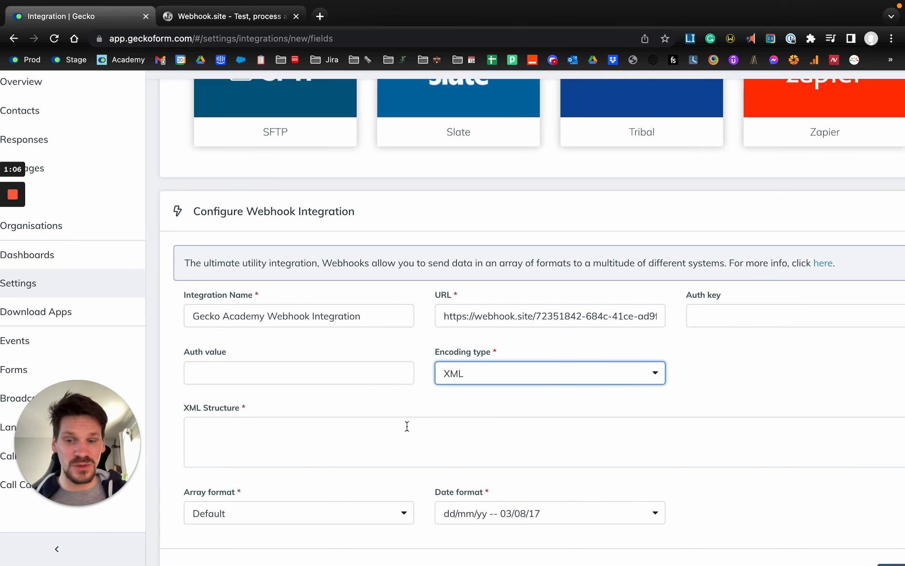
pyautogui.click(350, 429)
pyautogui.scroll(-1, 349, 428)
# Set the encoding type to JSON and save the webhook integration
pyautogui.click(433, 359)
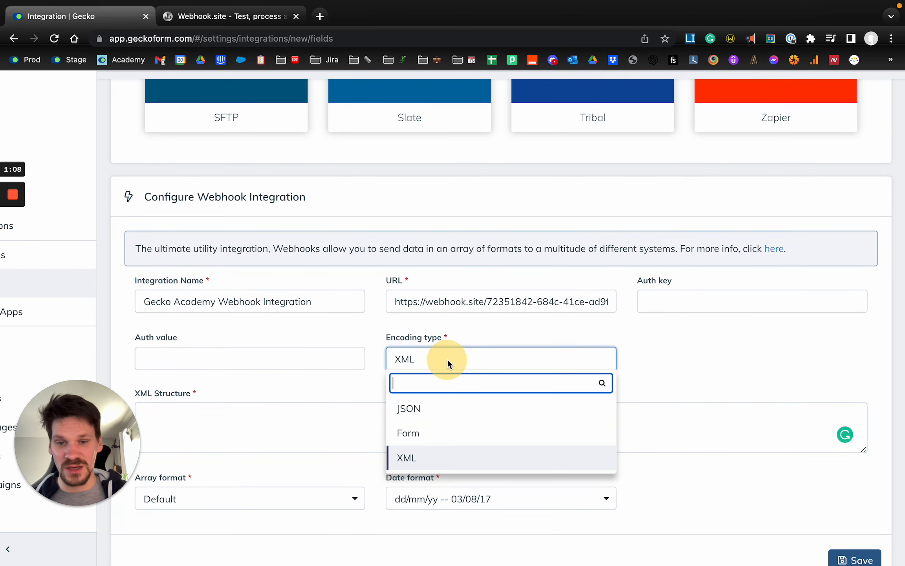
pyautogui.click(449, 403)
pyautogui.click(626, 404)
pyautogui.click(818, 470)
pyautogui.hotkey('ctrl', '0')
pyautogui.click(856, 519)
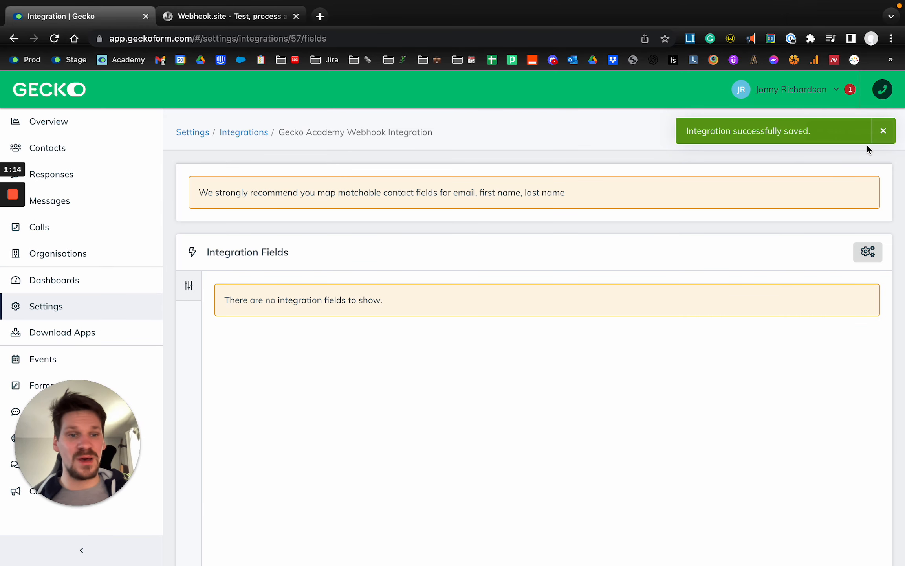
pyautogui.click(882, 131)
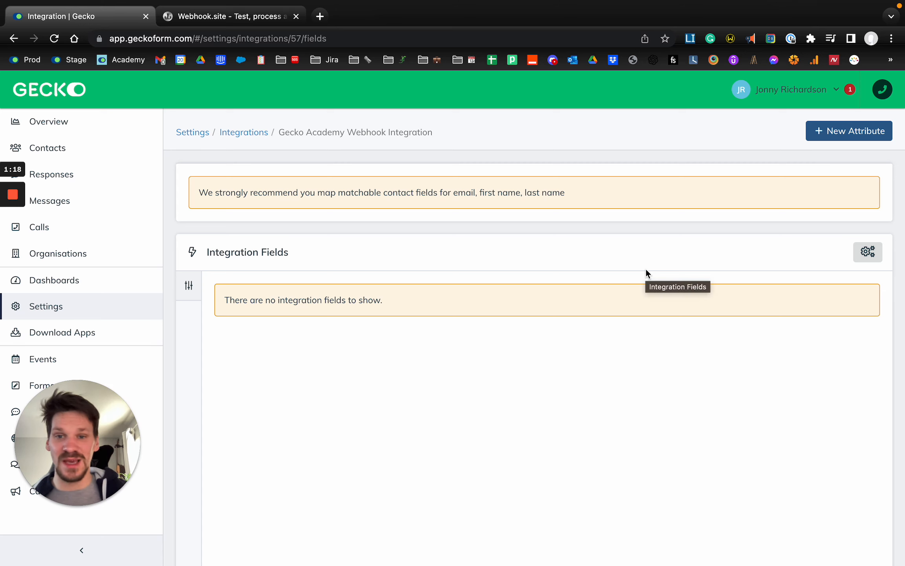
# Start a new integration attribute with the label First Name and the external ID first_name
pyautogui.click(839, 138)
pyautogui.click(420, 149)
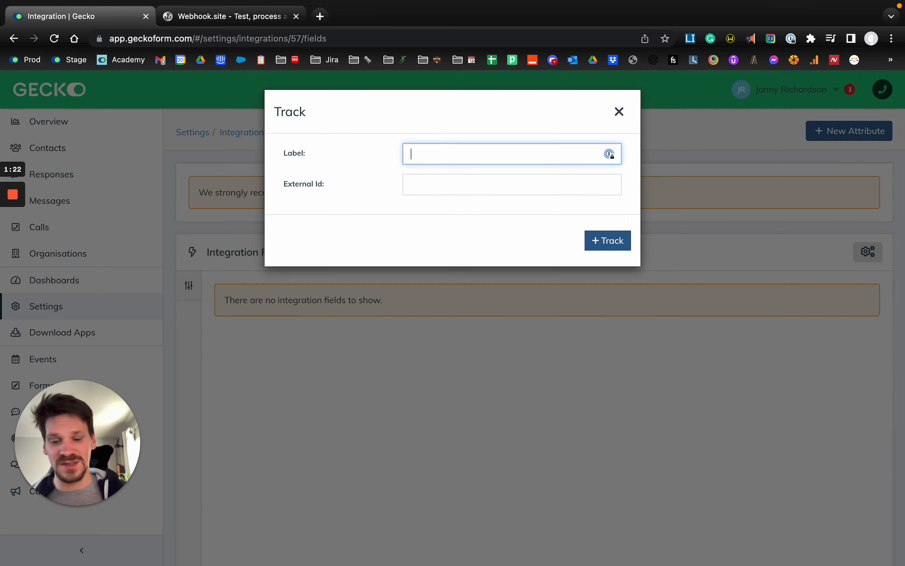
pyautogui.press('Tab')
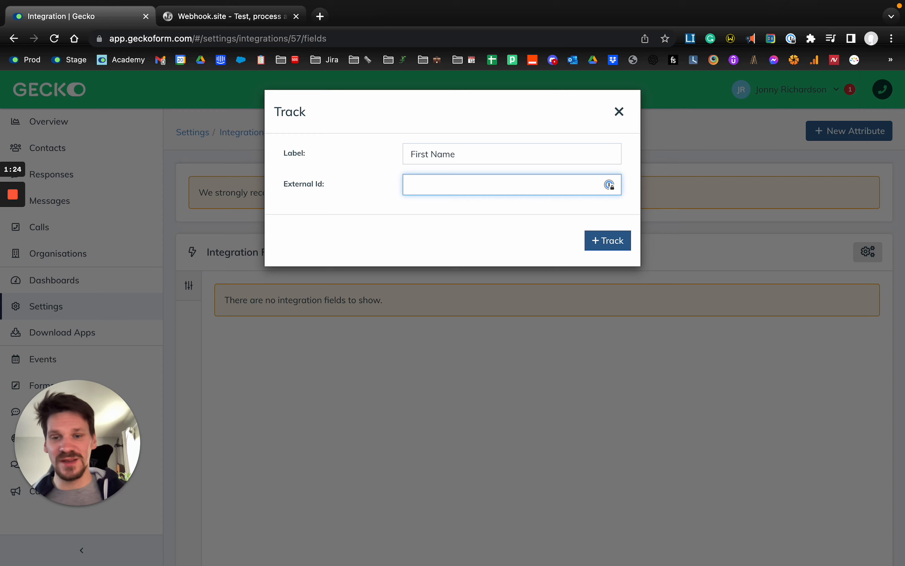
pyautogui.write('first_name')
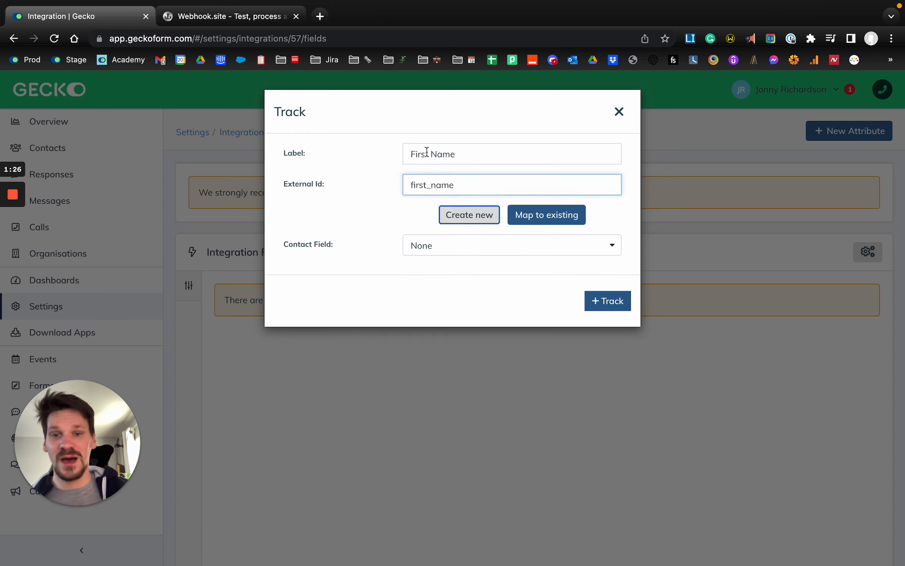
pyautogui.press('Tab')
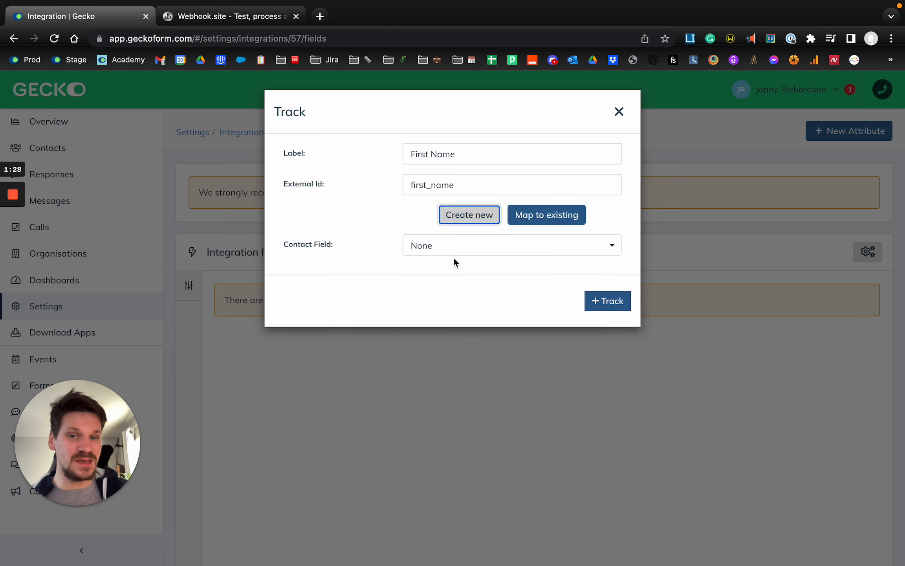
# Map the First Name attribute to the Full Name contact field in First Name format and track it
pyautogui.click(460, 253)
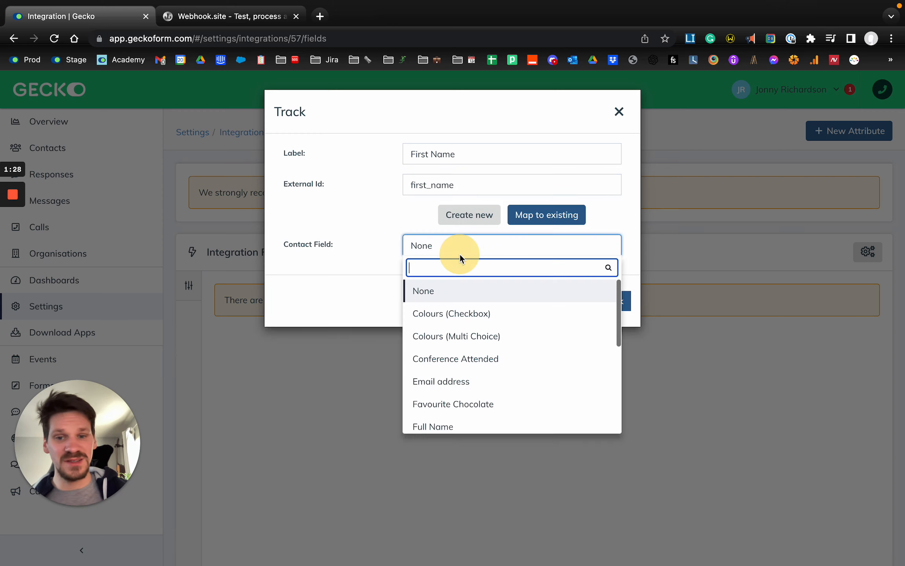
pyautogui.write('Full')
pyautogui.click(456, 291)
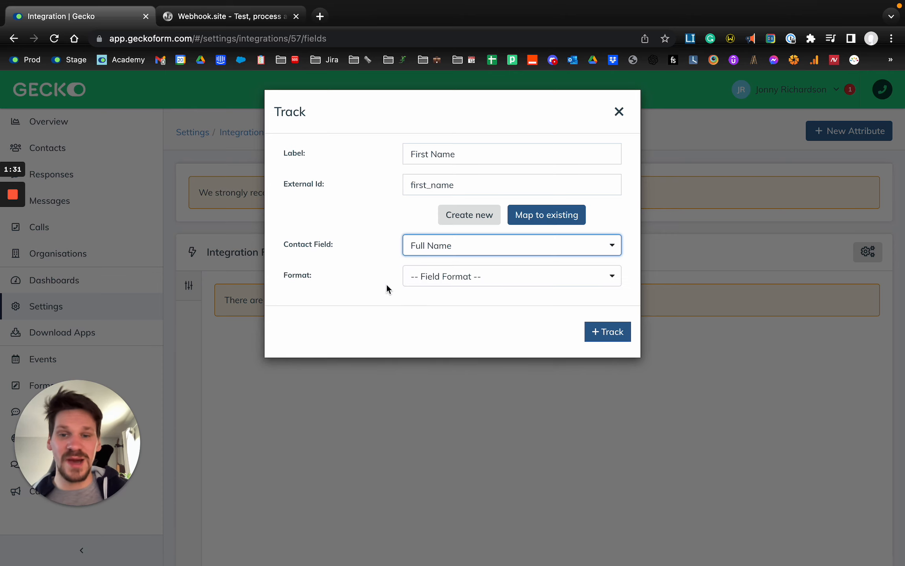
pyautogui.click(480, 275)
pyautogui.write('first')
pyautogui.click(483, 323)
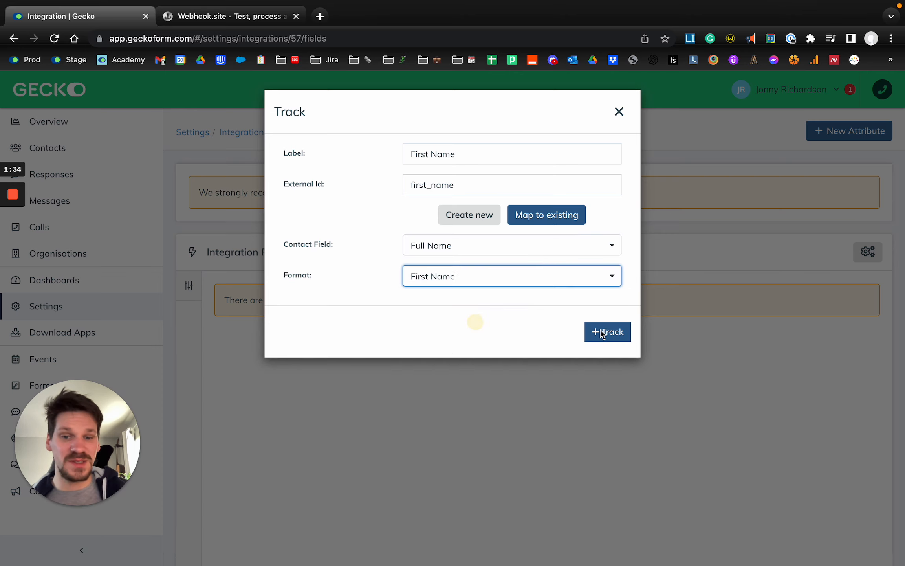
pyautogui.click(615, 335)
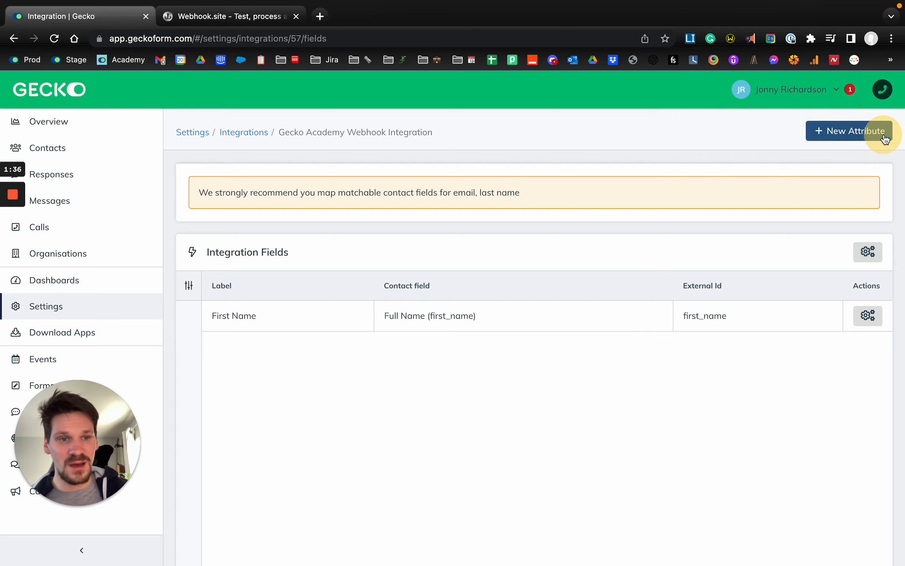
# Start another integration attribute with the label Last Name and the external ID last_name
pyautogui.click(880, 132)
pyautogui.click(430, 151)
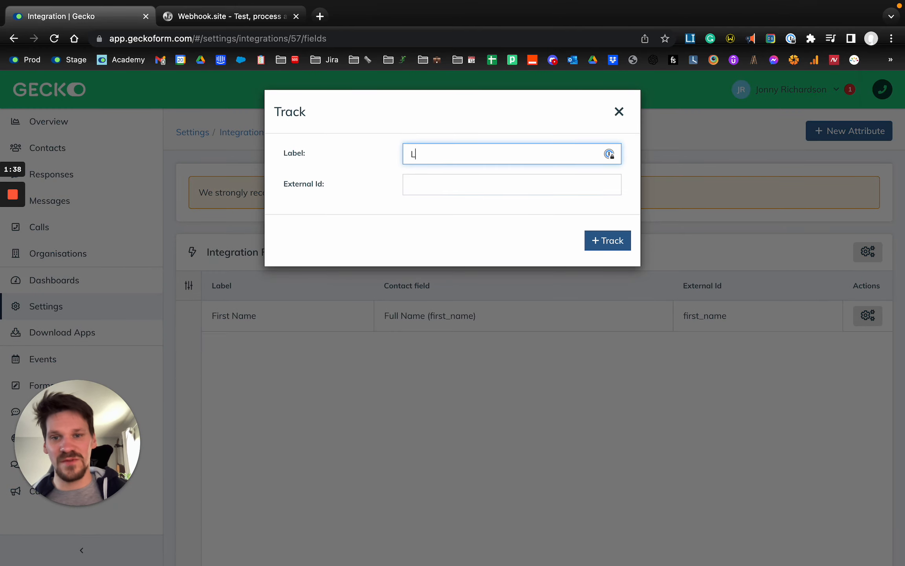
pyautogui.write('last_)na')
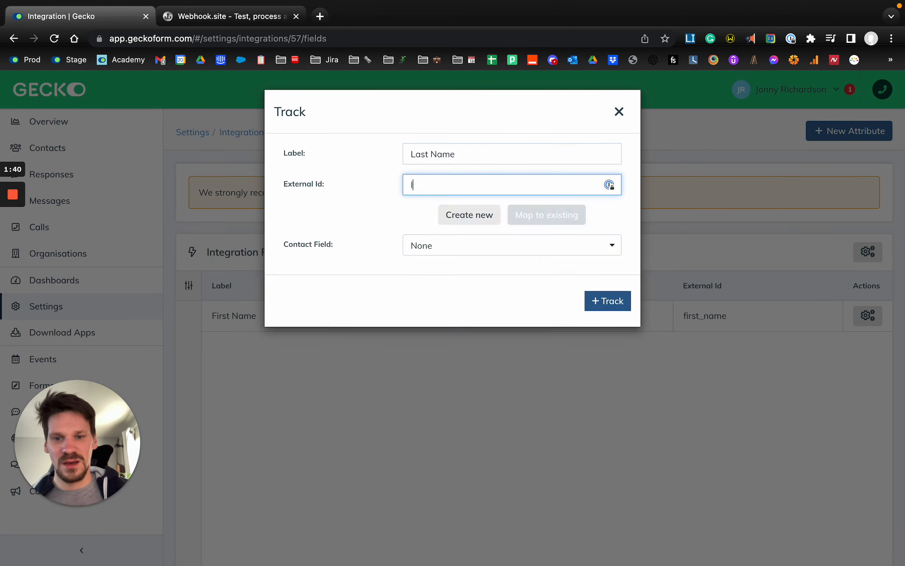
pyautogui.write('me')
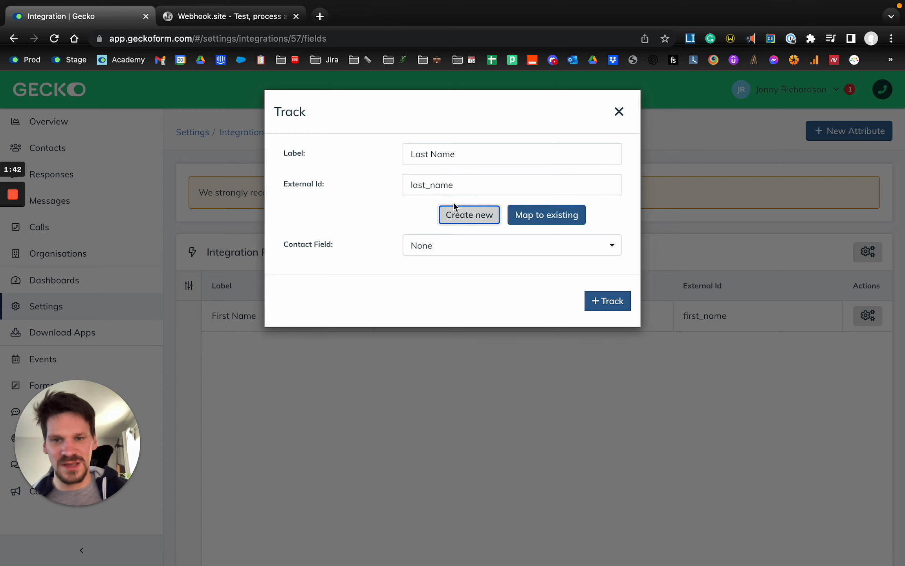
# Map the Last Name attribute to the Full Name contact field in Last Name format and track it
pyautogui.click(444, 252)
pyautogui.write('Full')
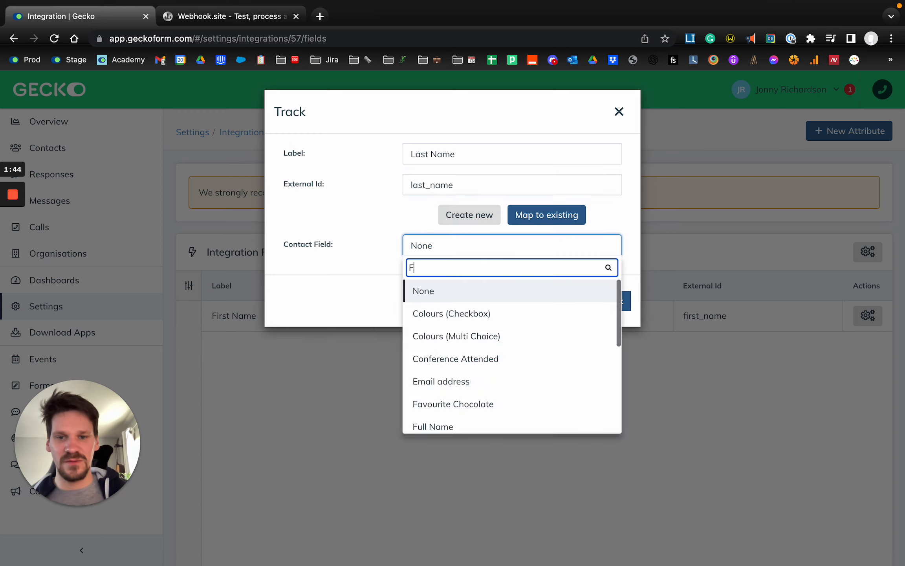
pyautogui.press('Return')
pyautogui.click(471, 277)
pyautogui.write('Last')
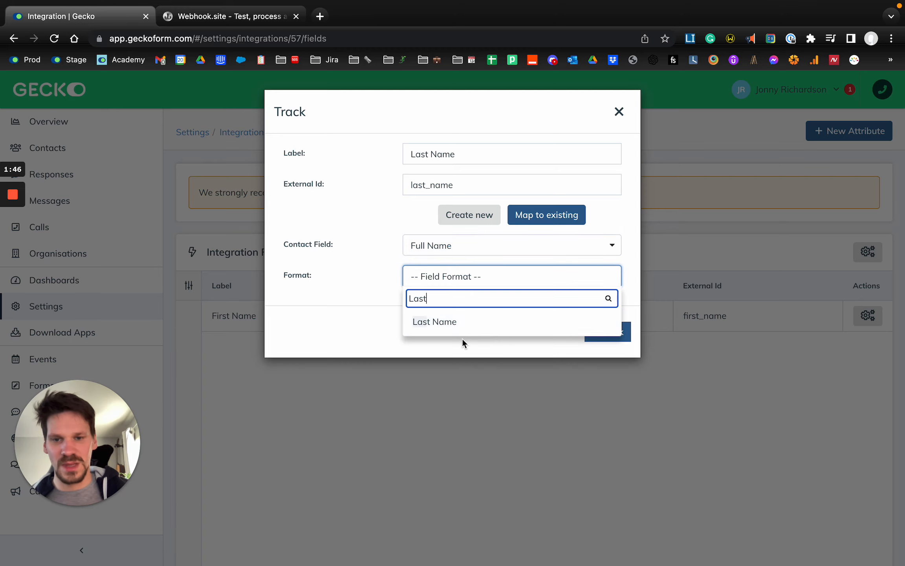
pyautogui.click(472, 321)
pyautogui.click(608, 331)
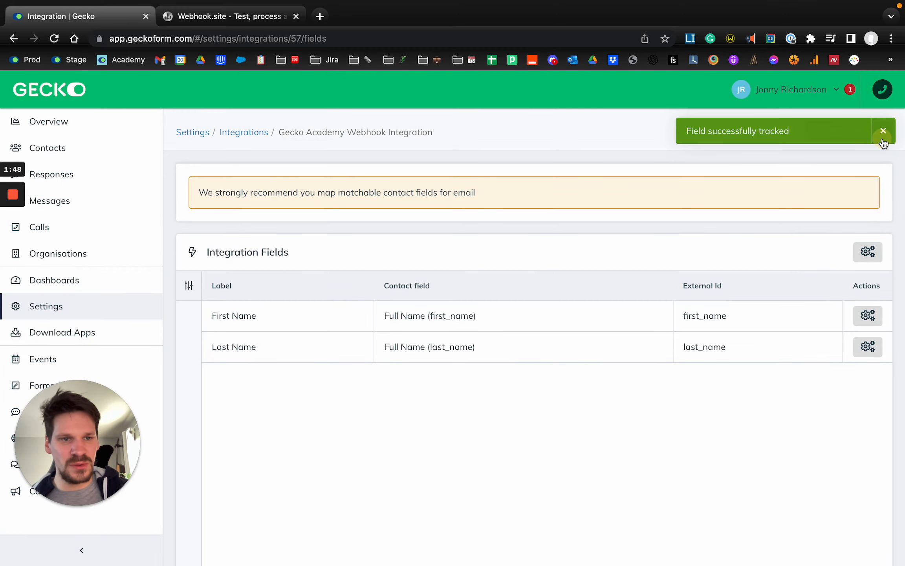
pyautogui.click(882, 131)
# Start a third integration attribute with the label Email and the external ID email_address
pyautogui.click(860, 131)
pyautogui.click(465, 155)
pyautogui.write('Email')
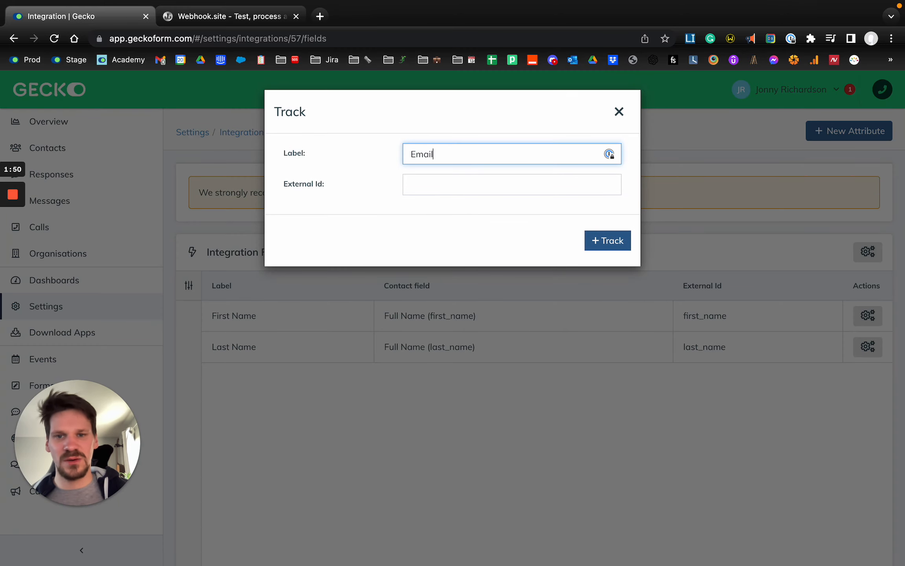
pyautogui.press('Tab')
pyautogui.write('email_')
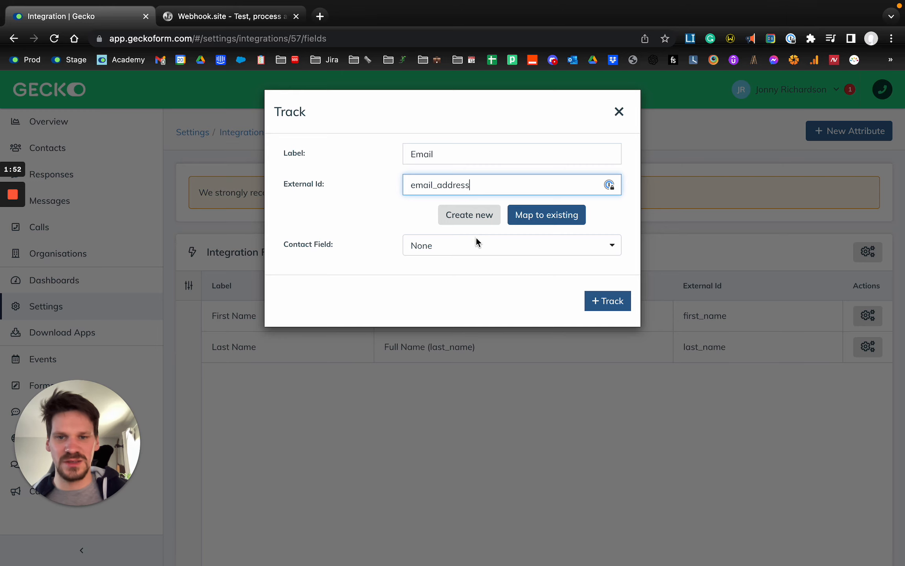
# Map the Email attribute to the Email address contact field and track it
pyautogui.click(476, 240)
pyautogui.write('Email')
pyautogui.press('Return')
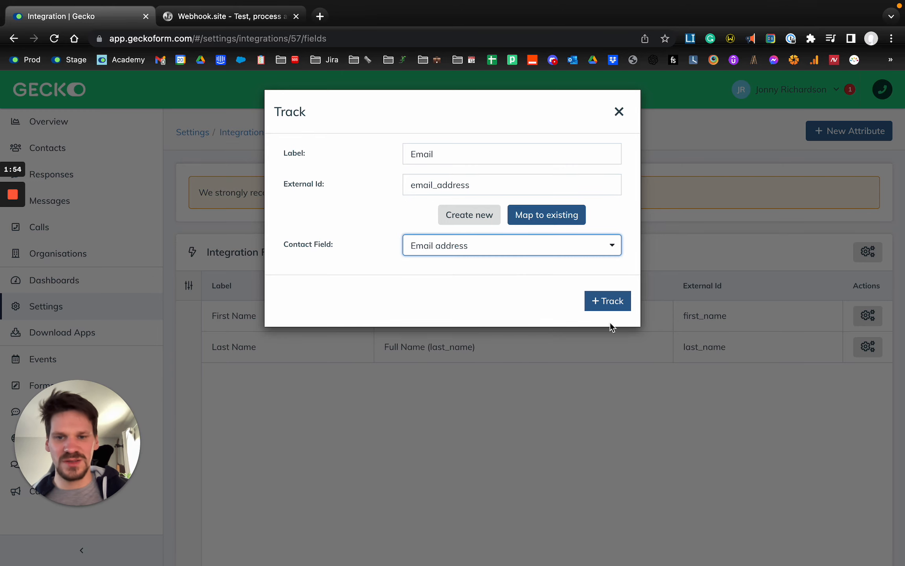
pyautogui.click(588, 300)
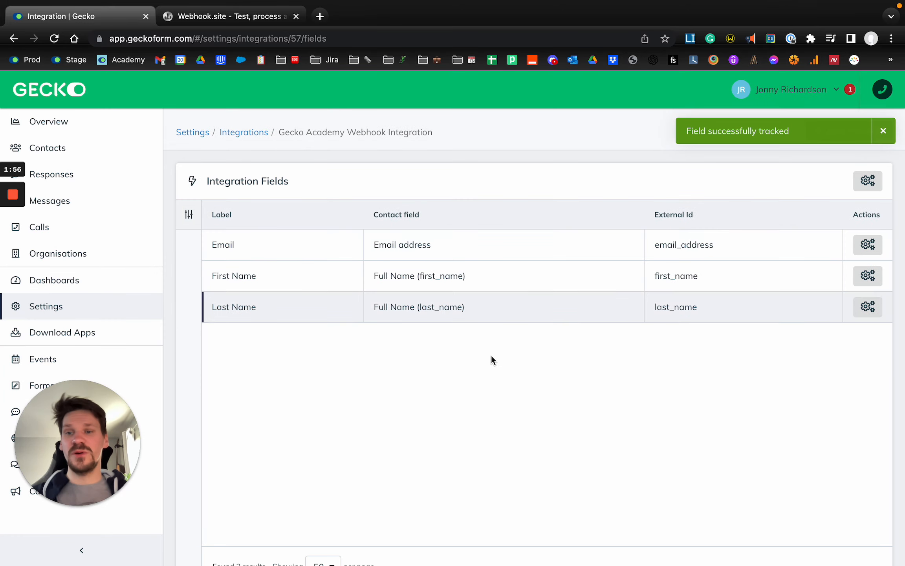
pyautogui.click(884, 132)
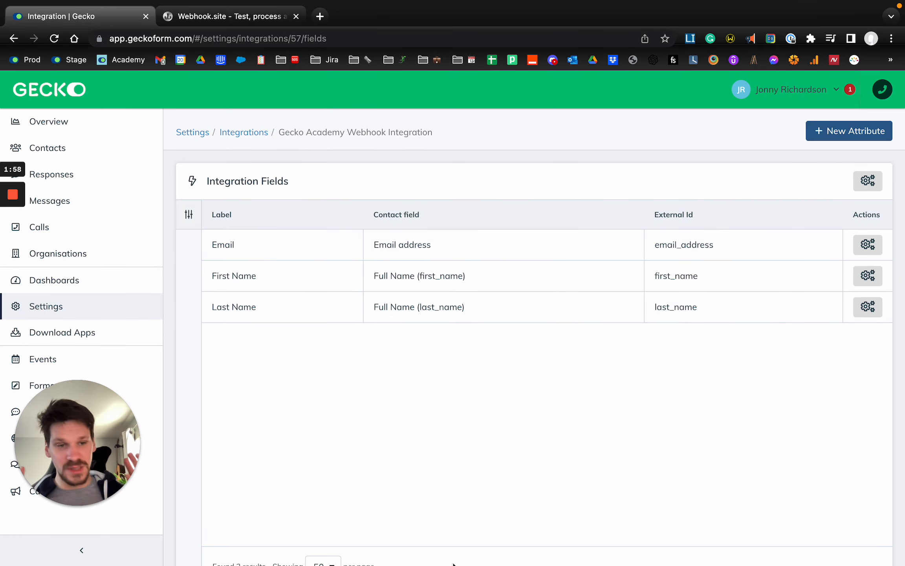
pyautogui.scroll(-3, 419, 410)
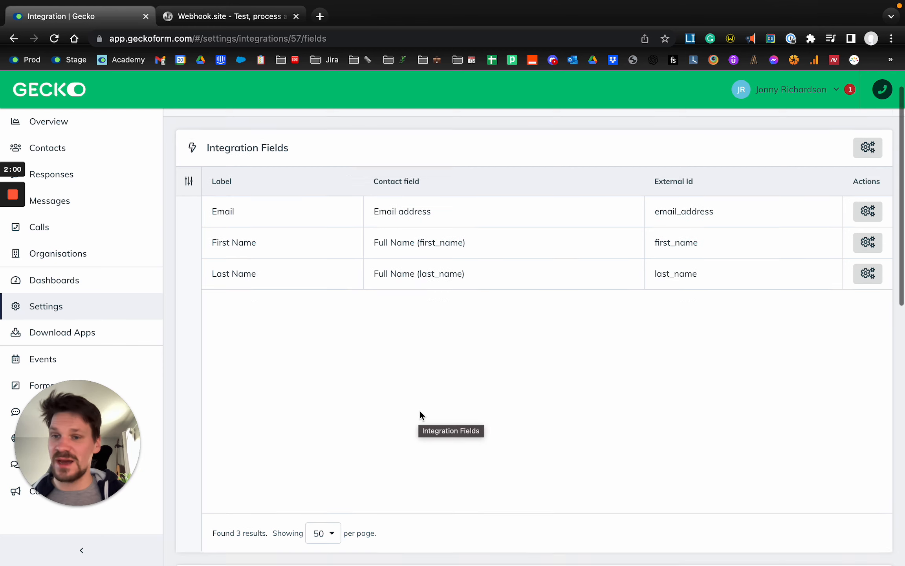
pyautogui.scroll(3, 425, 369)
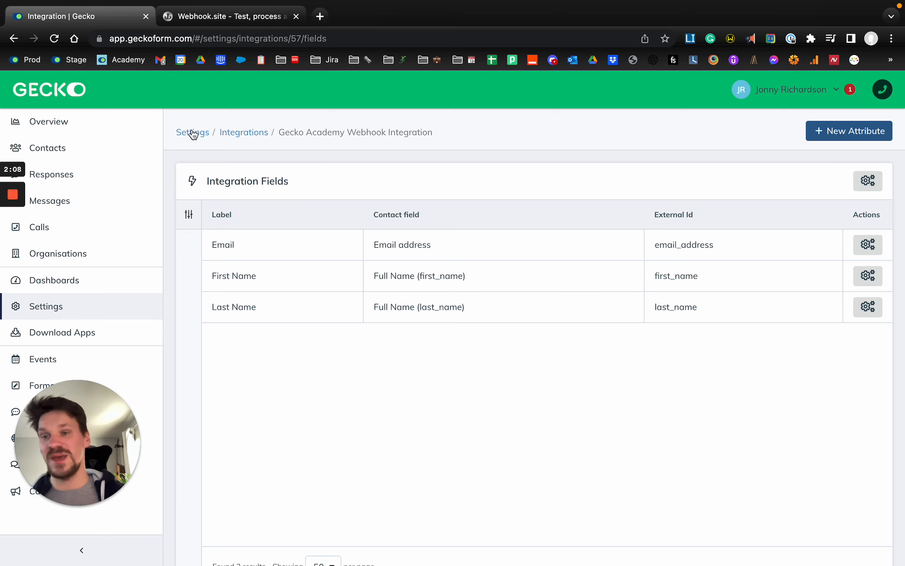
# Open the only contact in the contacts list and sync it to the Gecko Academy Webhook Integration
pyautogui.click(146, 145)
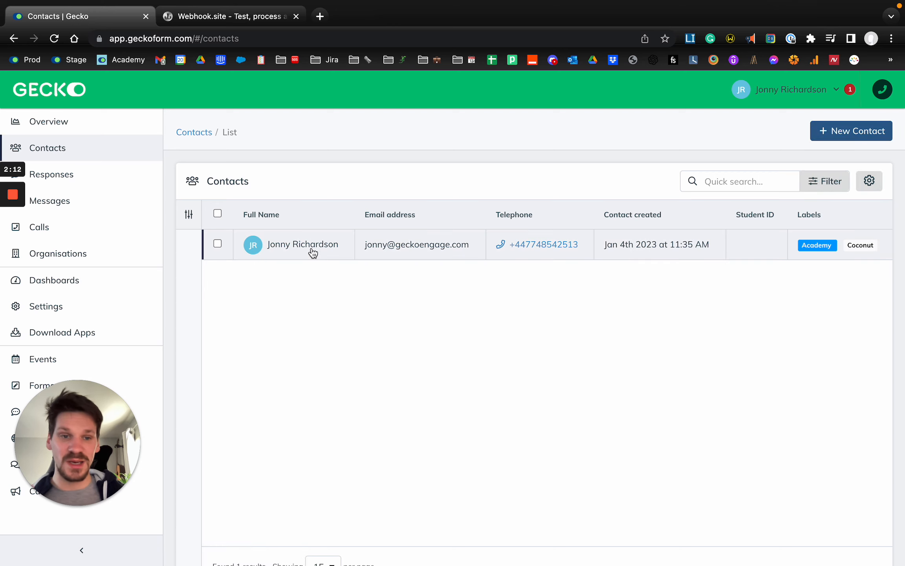
pyautogui.click(353, 251)
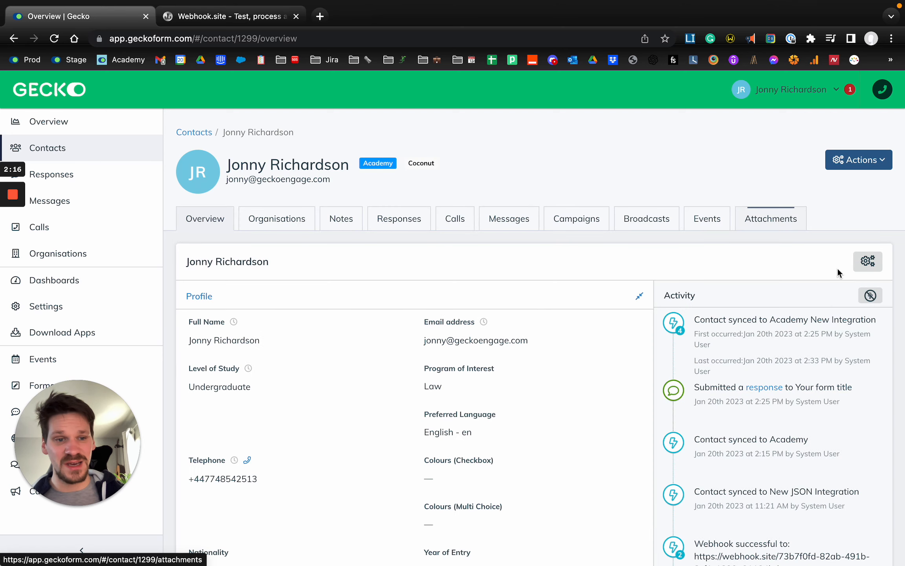
pyautogui.click(865, 262)
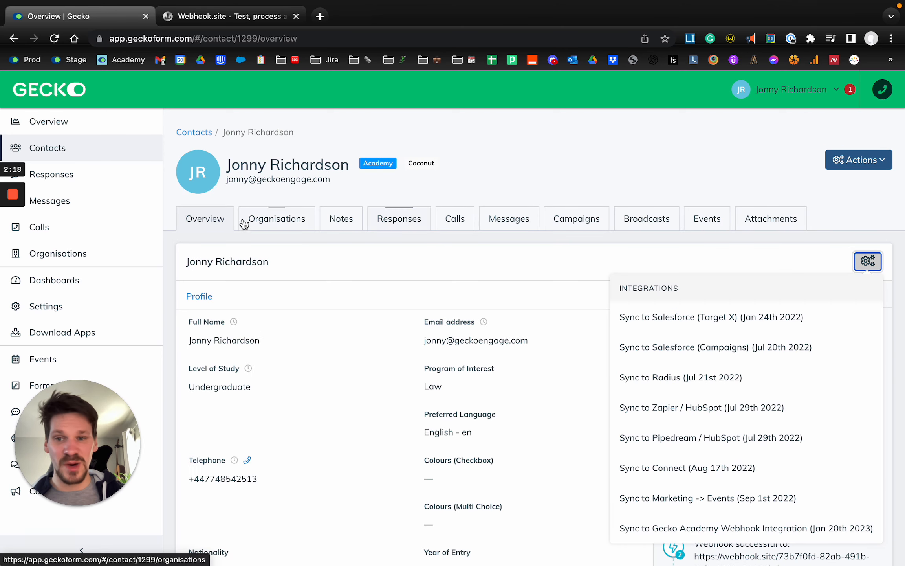
pyautogui.scroll(-1, 734, 443)
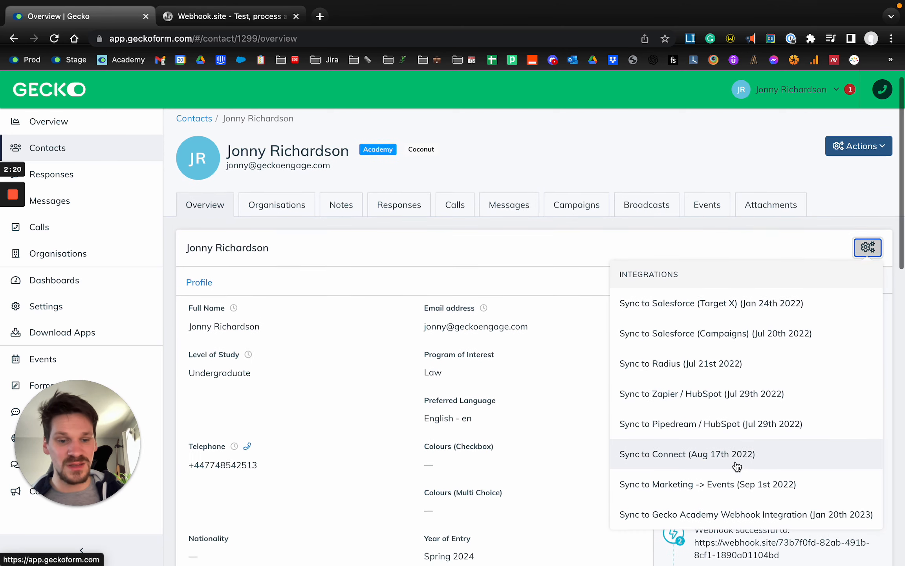
pyautogui.click(758, 515)
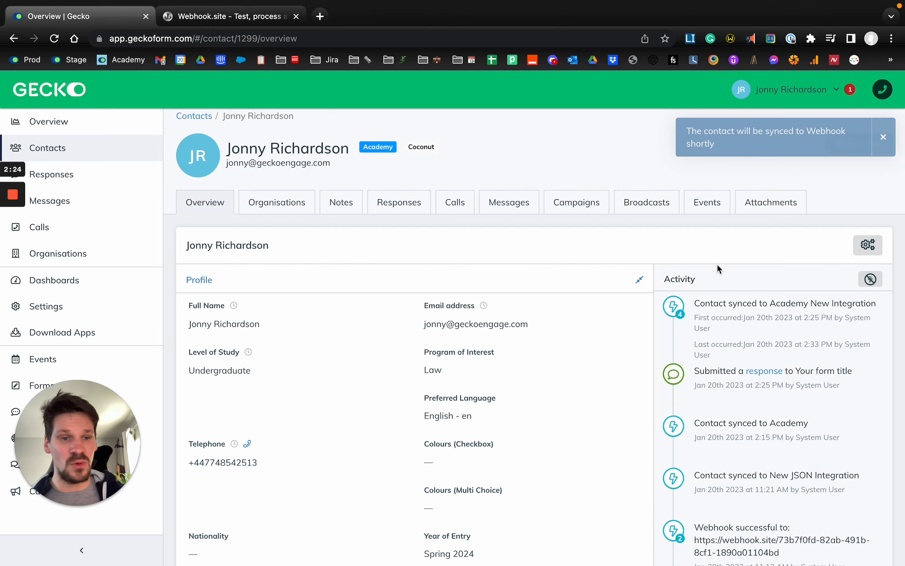
# Switch to Webhook.site and examine the received request's first name, last name and email address in the raw JSON content
pyautogui.click(206, 16)
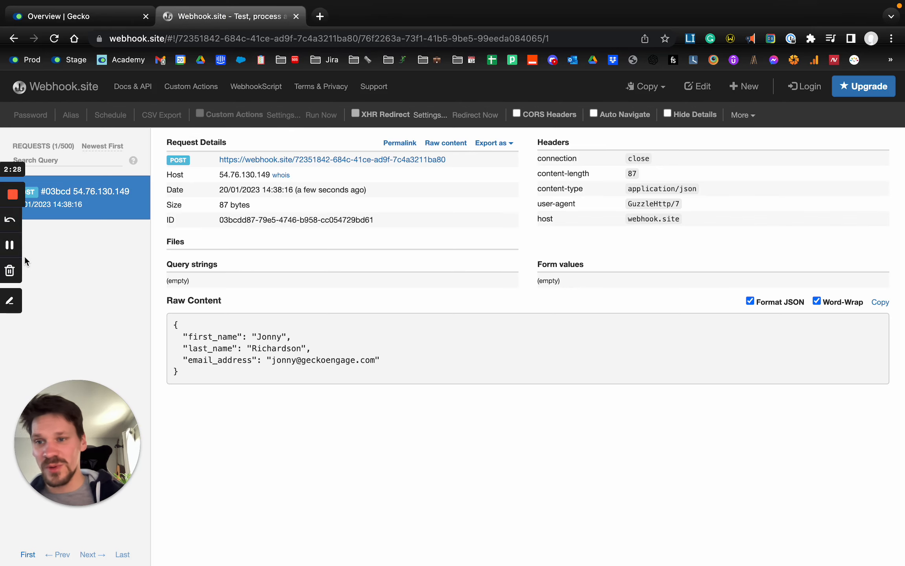
pyautogui.keyDown('ctrl'); pyautogui.scroll(5, 257, 376); pyautogui.keyUp('ctrl')
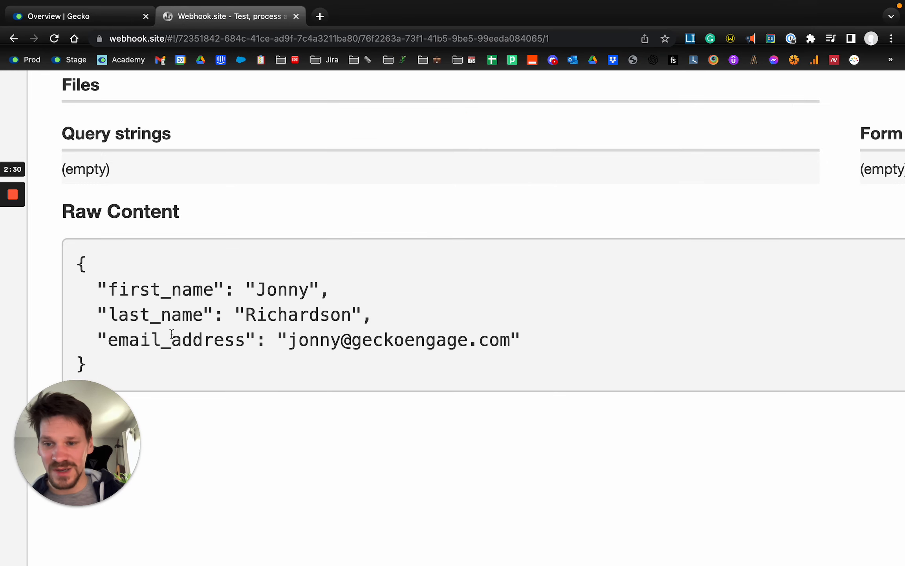
pyautogui.moveTo(148, 295); pyautogui.dragTo(273, 293)
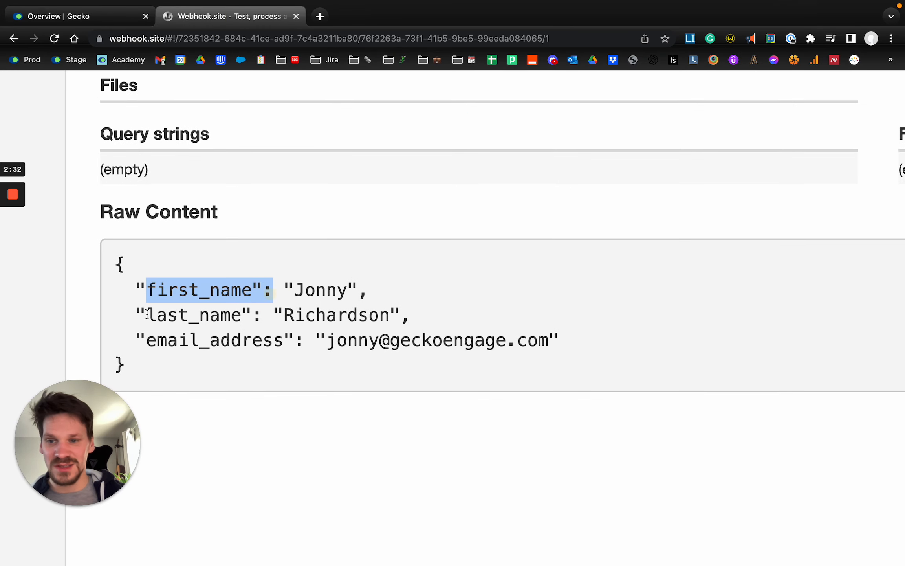
pyautogui.moveTo(146, 314); pyautogui.dragTo(348, 290)
pyautogui.moveTo(284, 316); pyautogui.dragTo(390, 318)
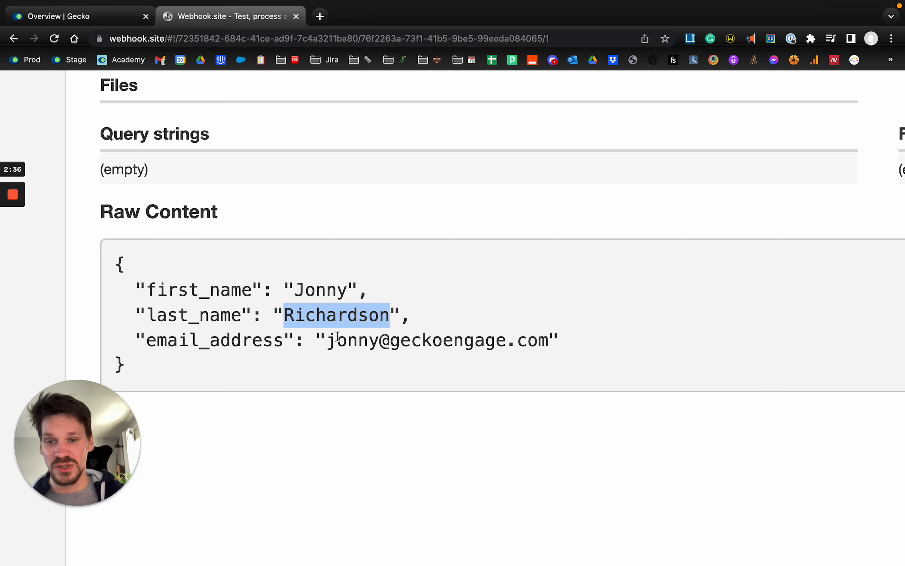
pyautogui.moveTo(329, 340); pyautogui.dragTo(545, 334)
pyautogui.keyDown('ctrl'); pyautogui.scroll(-5, 546, 334); pyautogui.keyUp('ctrl')
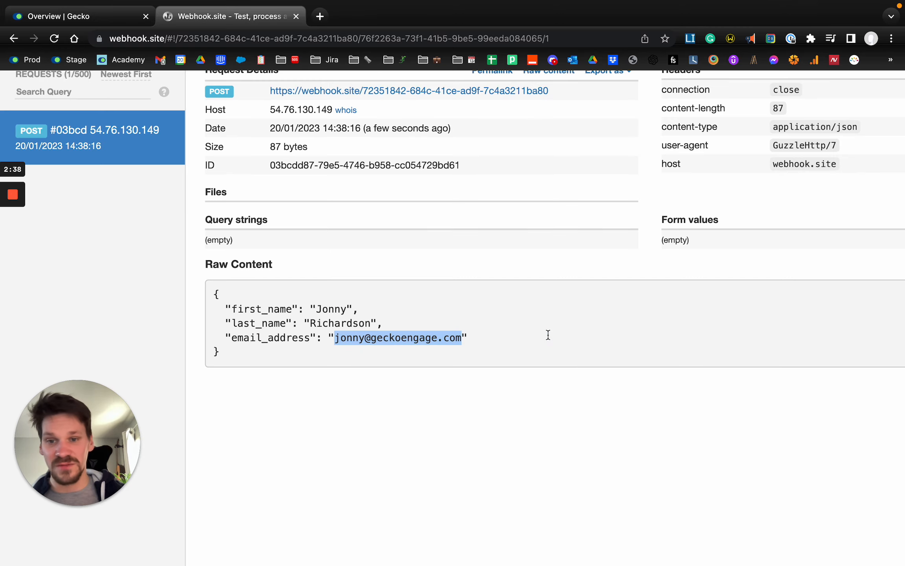
# Switch back to Gecko and open the integration settings of The labels form
pyautogui.click(81, 16)
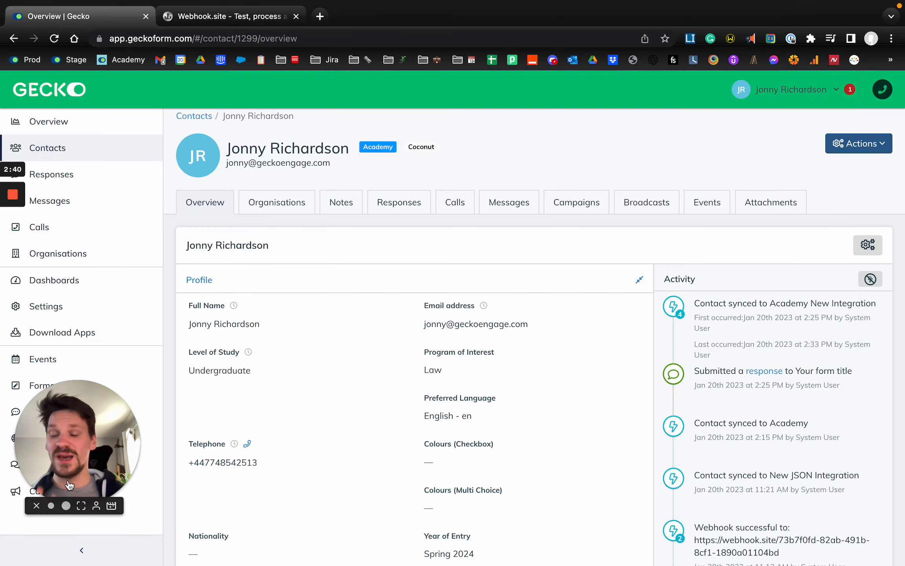
pyautogui.moveTo(69, 486); pyautogui.dragTo(301, 463)
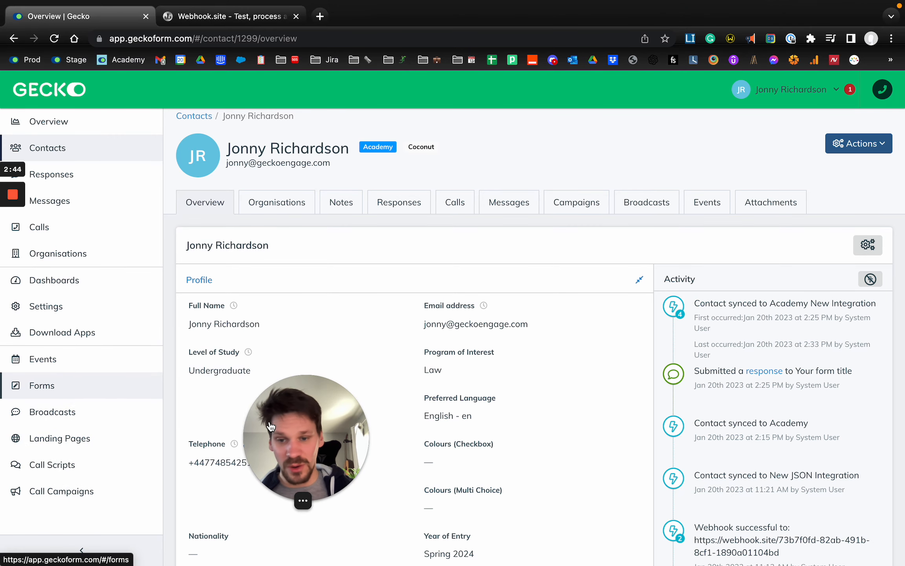
pyautogui.moveTo(277, 412); pyautogui.dragTo(126, 412)
pyautogui.click(477, 246)
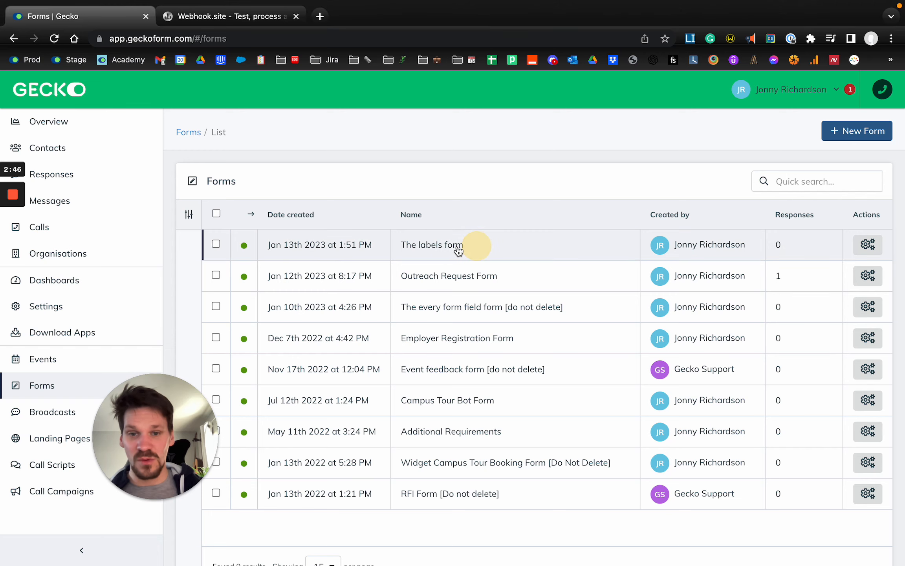
pyautogui.click(328, 196)
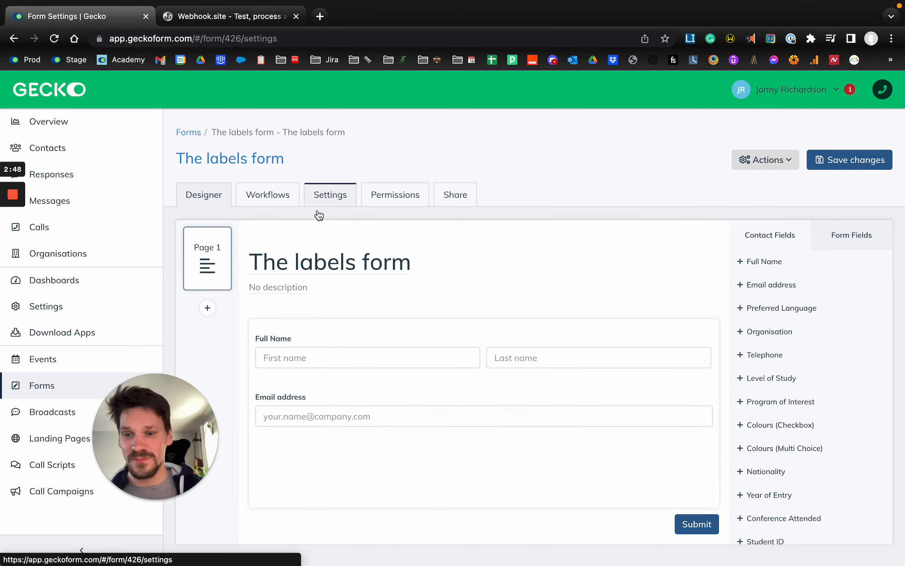
pyautogui.click(242, 392)
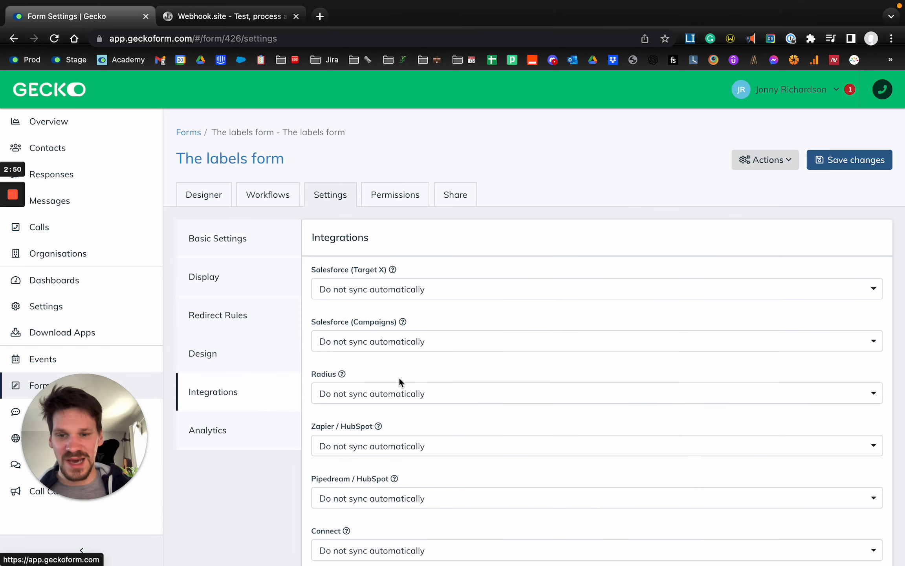
# Set the form's Gecko Academy Webhook Integration option to Sync automatically
pyautogui.scroll(-6, 399, 379)
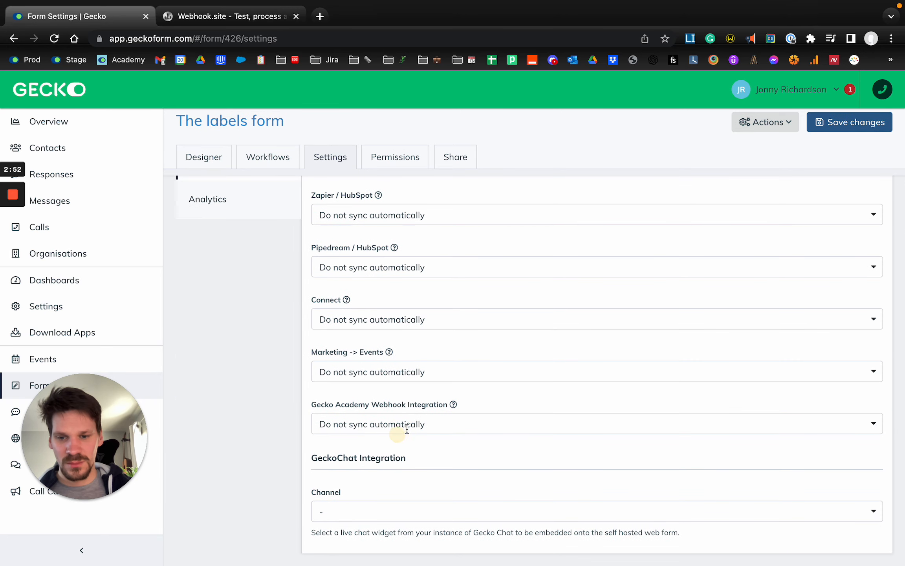
pyautogui.click(407, 429)
pyautogui.click(375, 492)
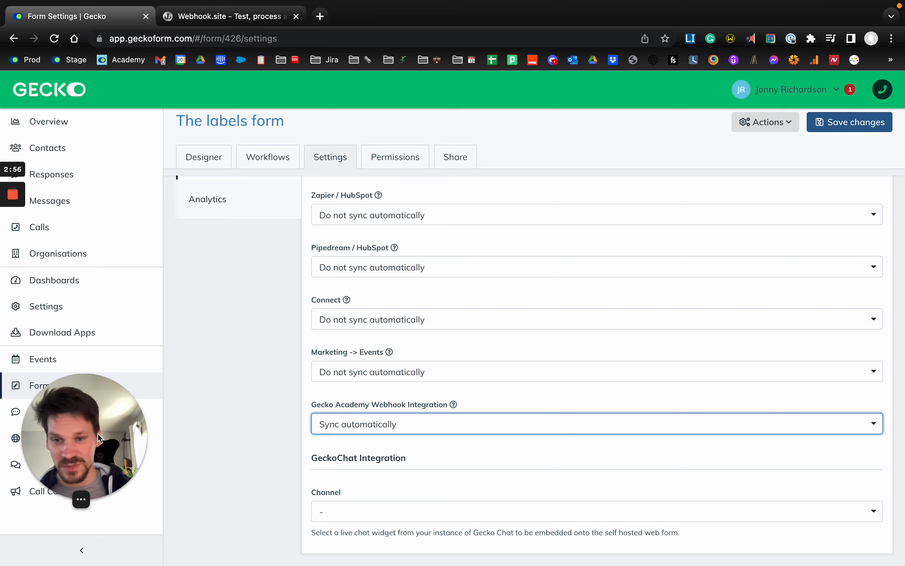
pyautogui.moveTo(63, 435); pyautogui.dragTo(205, 442)
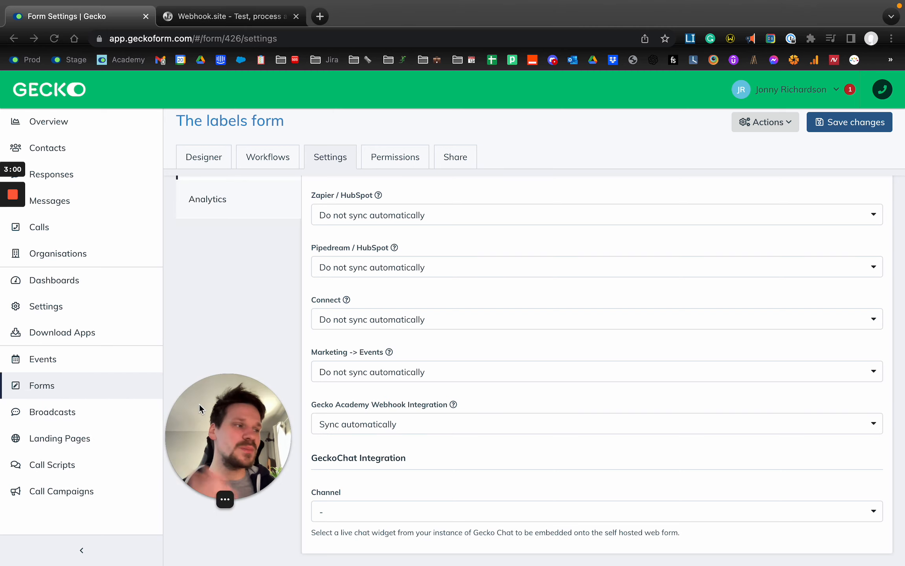
pyautogui.click(204, 351)
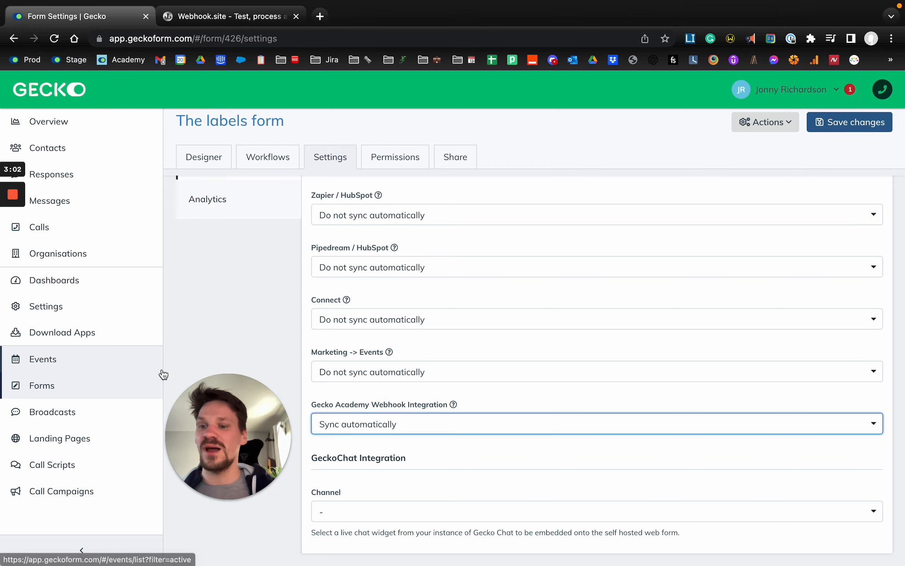
pyautogui.scroll(5, 163, 374)
pyautogui.hscroll(-3, 162, 374)
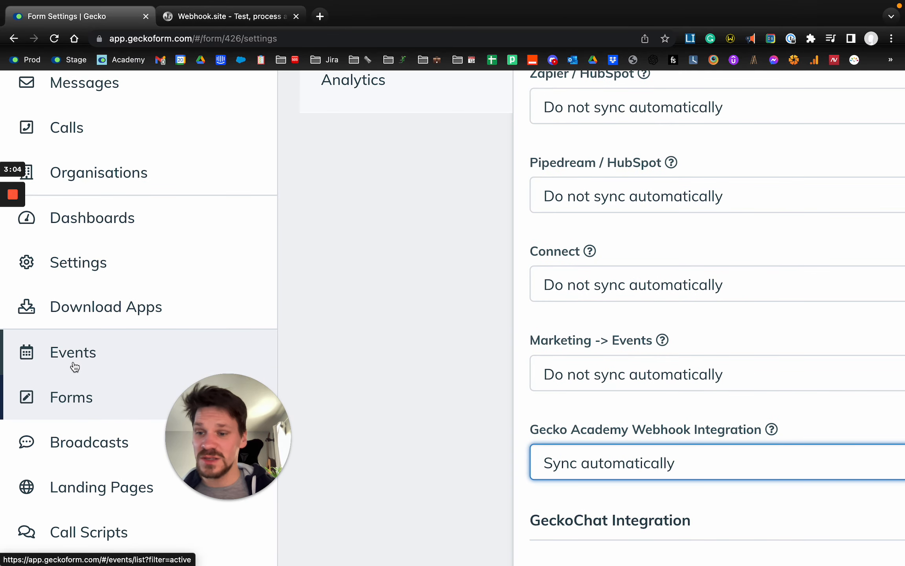
pyautogui.scroll(-3, 71, 402)
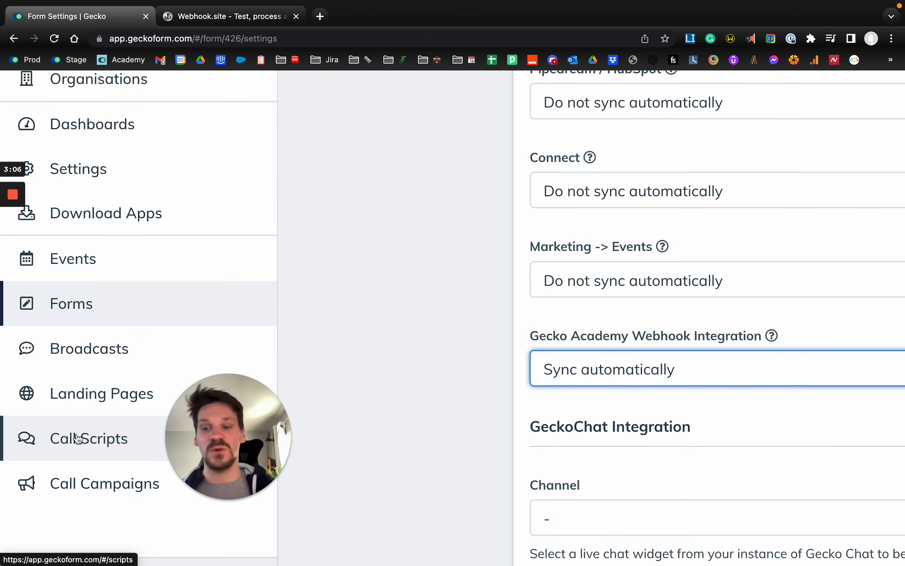
pyautogui.scroll(-5, 243, 258)
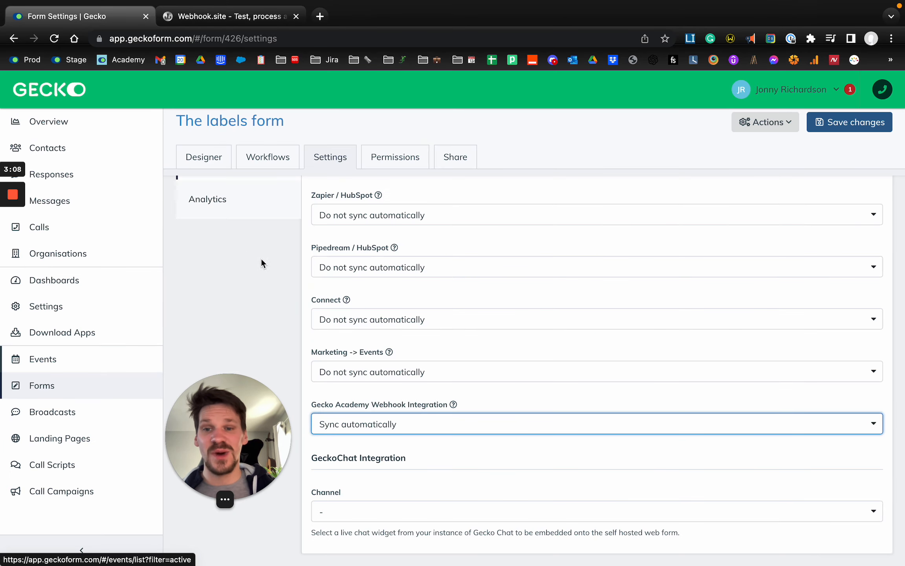
# View the form's workflows and open the workflows of the Gecko High School Event
pyautogui.click(269, 157)
pyautogui.click(536, 250)
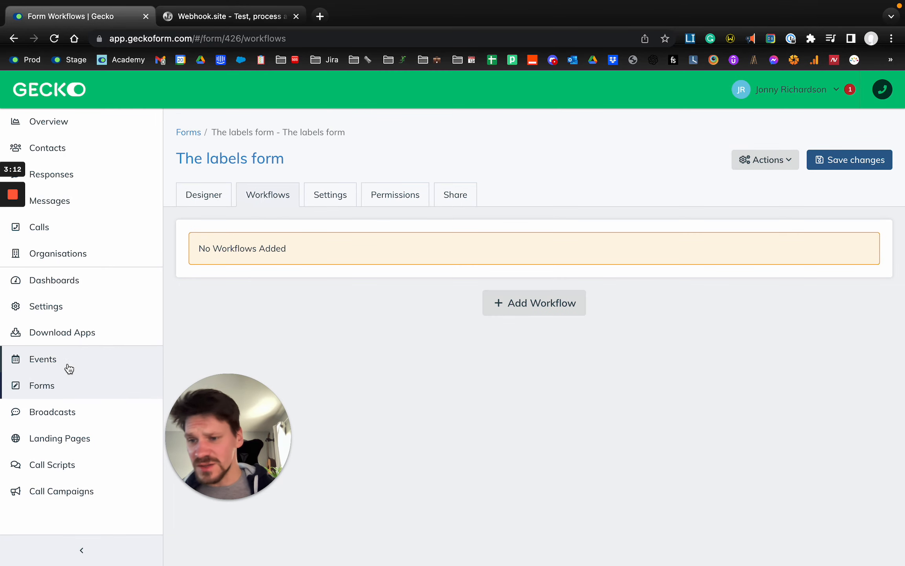
pyautogui.click(68, 368)
pyautogui.moveTo(256, 423); pyautogui.dragTo(163, 423)
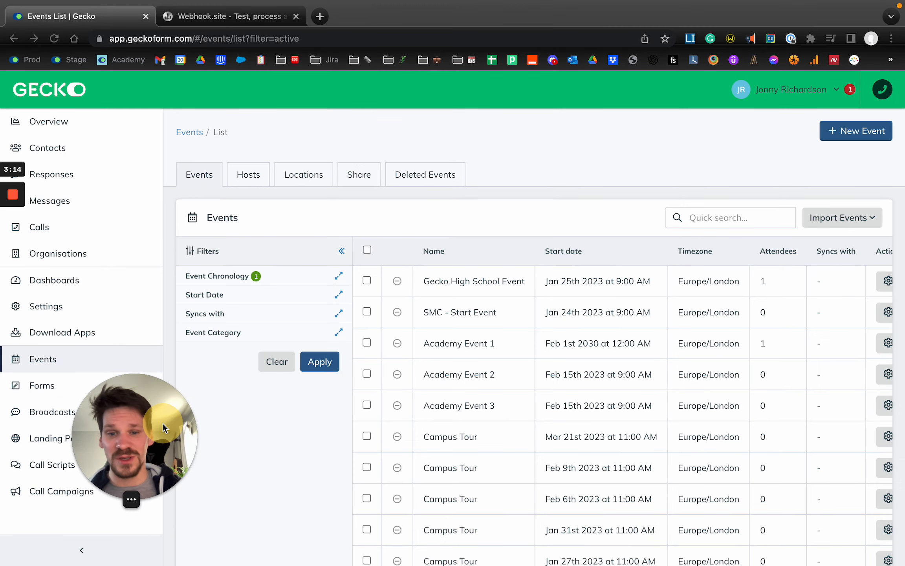
pyautogui.click(471, 281)
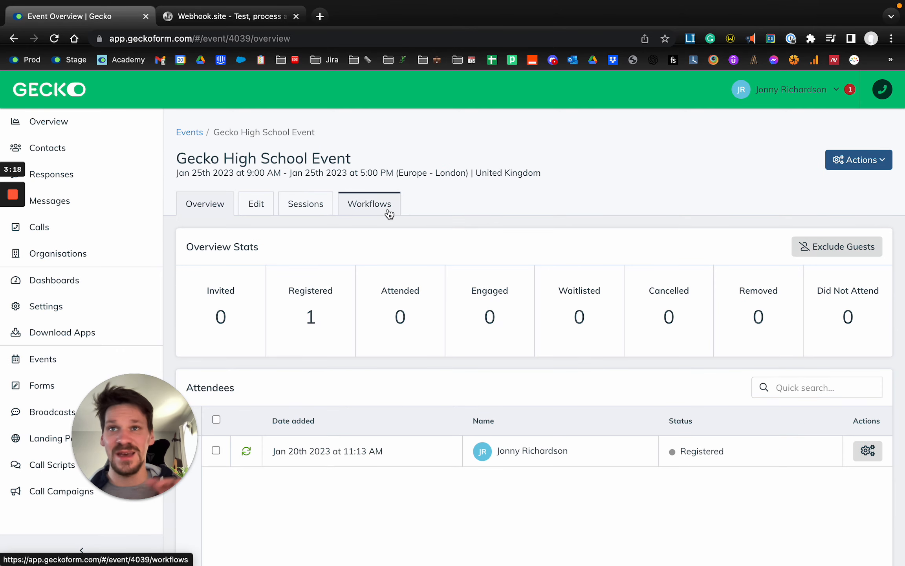
pyautogui.click(366, 216)
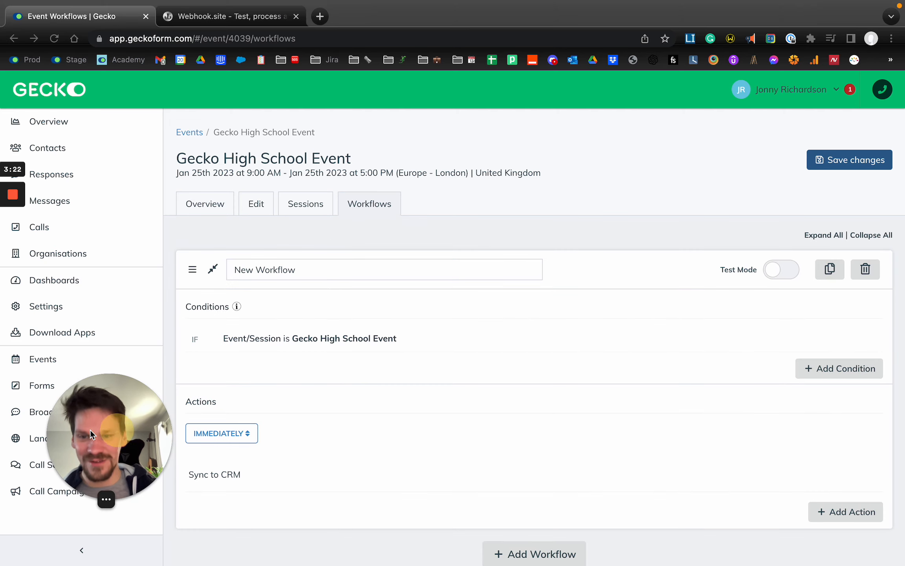
# Replace the event's existing Sync to CRM workflow with a new empty workflow
pyautogui.scroll(-1, 372, 418)
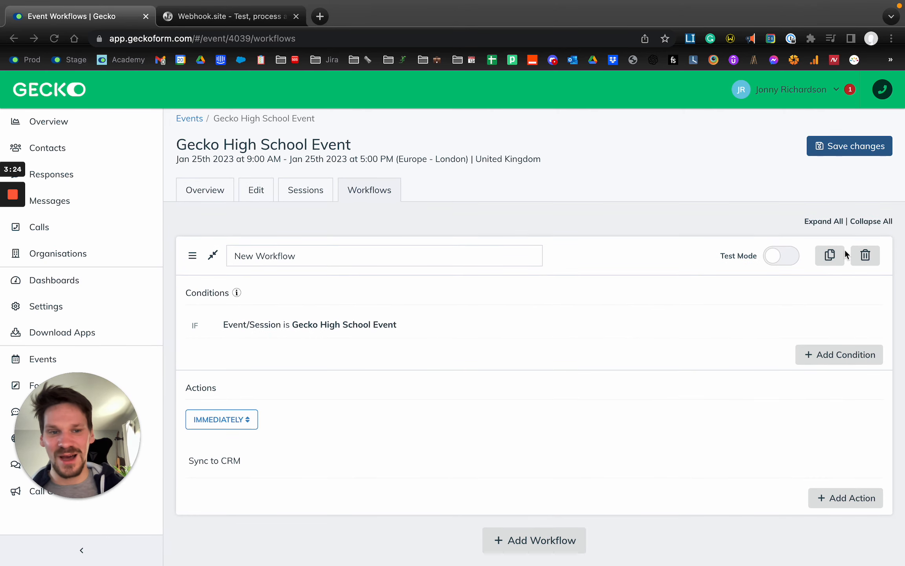
pyautogui.click(866, 256)
pyautogui.click(550, 311)
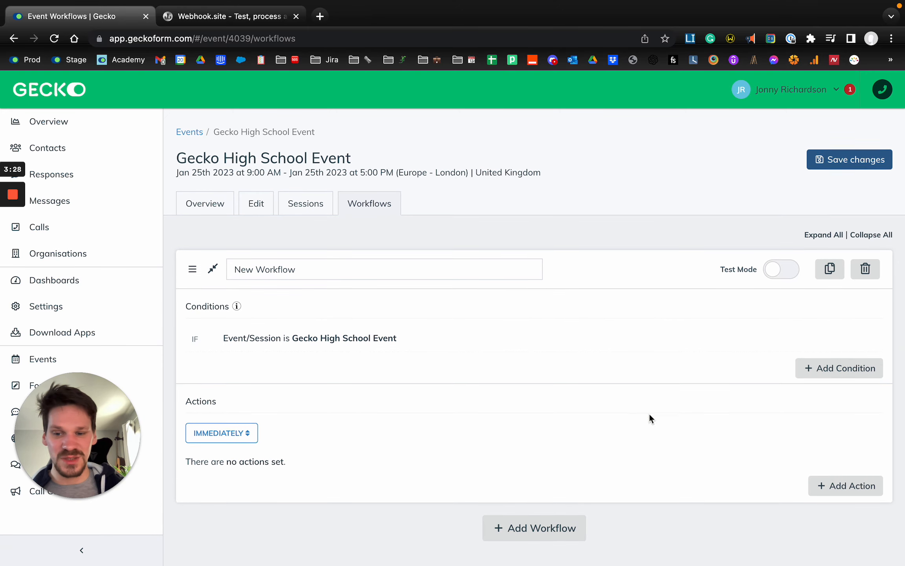
# Add a Sync To CRM action using Gecko Academy Webhook Integration (2023-01-20) to the new workflow and save the event workflows
pyautogui.click(849, 490)
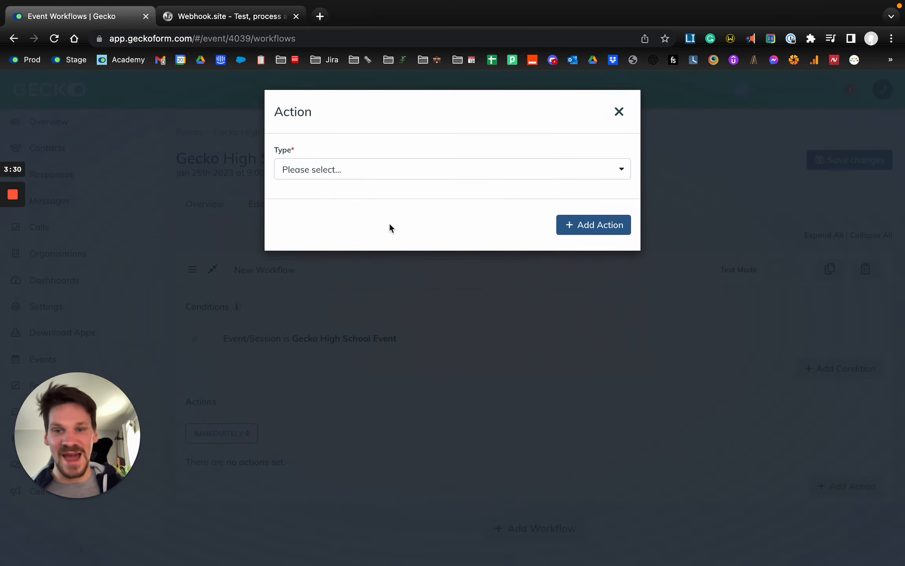
pyautogui.click(365, 171)
pyautogui.write('crm')
pyautogui.click(315, 215)
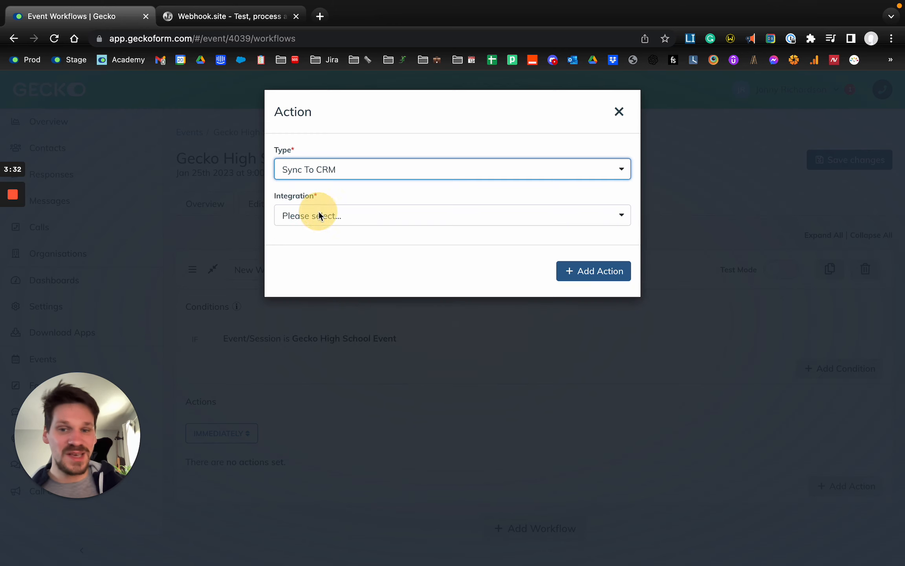
pyautogui.click(349, 216)
pyautogui.write('web')
pyautogui.click(346, 264)
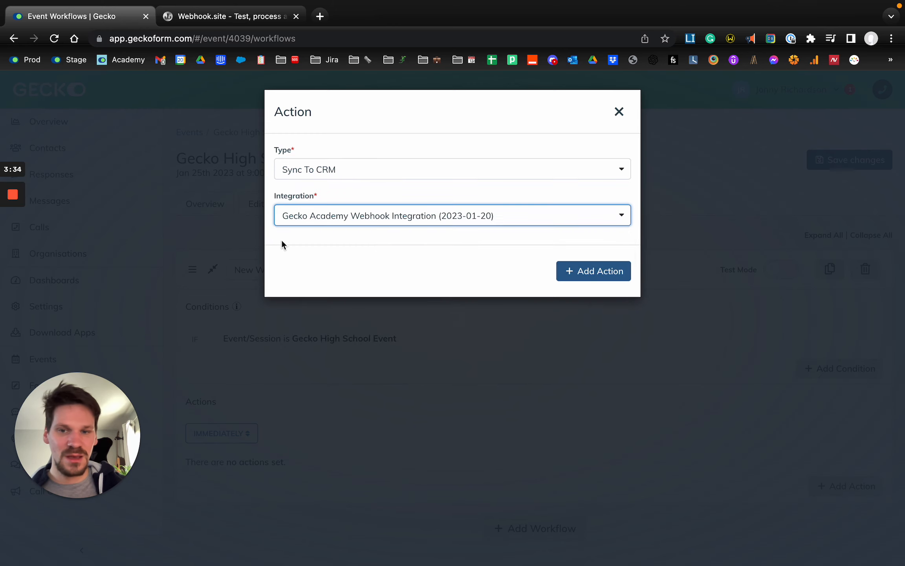
pyautogui.click(588, 274)
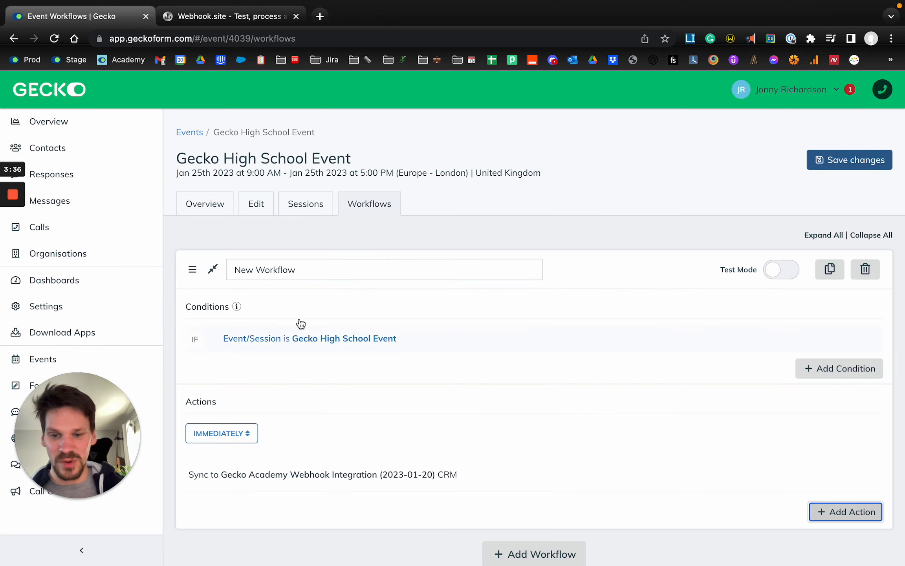
pyautogui.click(863, 158)
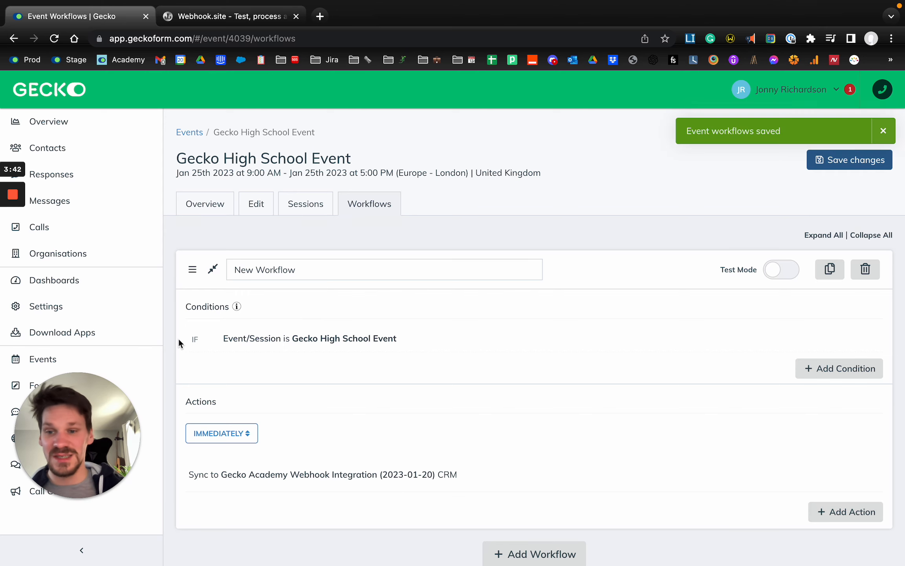
# Find Integrations in the settings and open the Gecko Academy Webhook Integration
pyautogui.click(123, 313)
pyautogui.write('integ')
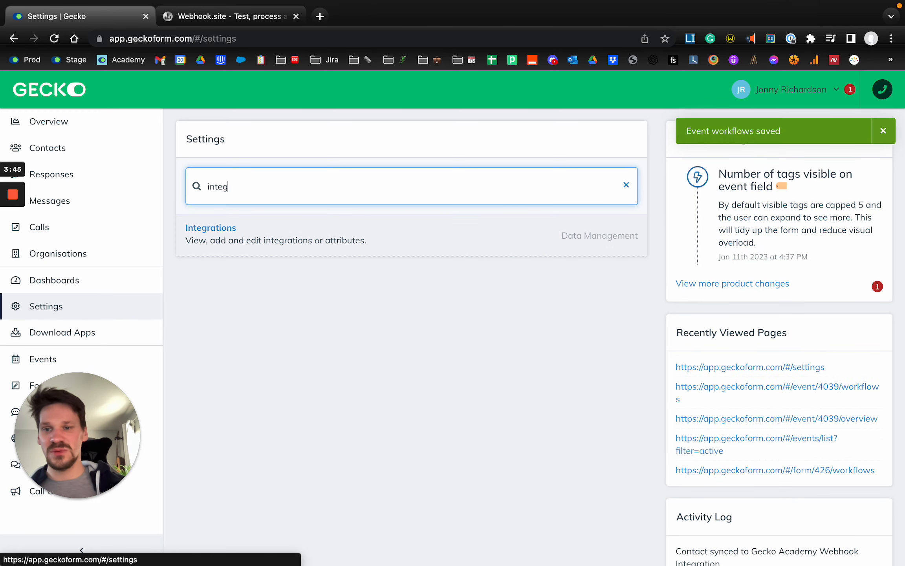
pyautogui.press('Return')
pyautogui.click(325, 264)
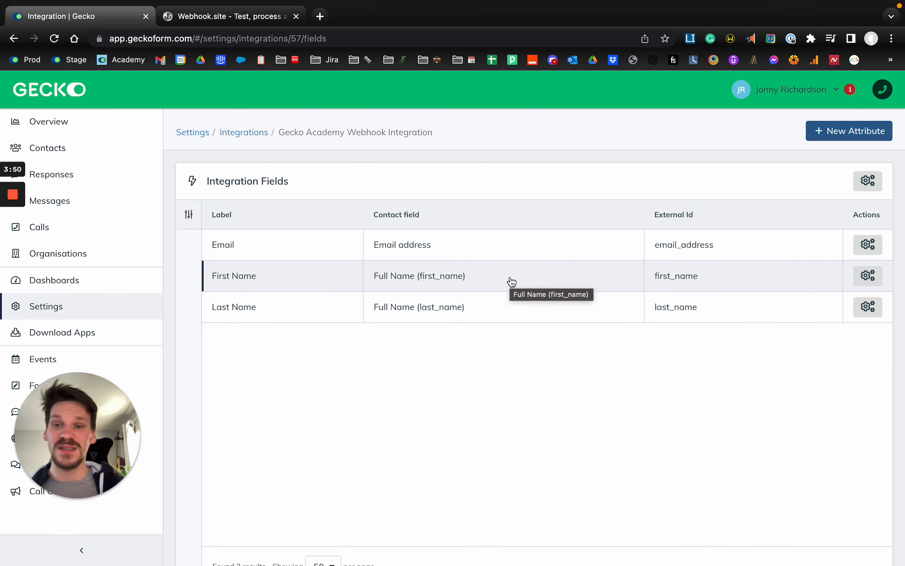
# Set the integration's Contacts & Responses option to Sync contacts and save it
pyautogui.scroll(-2, 441, 196)
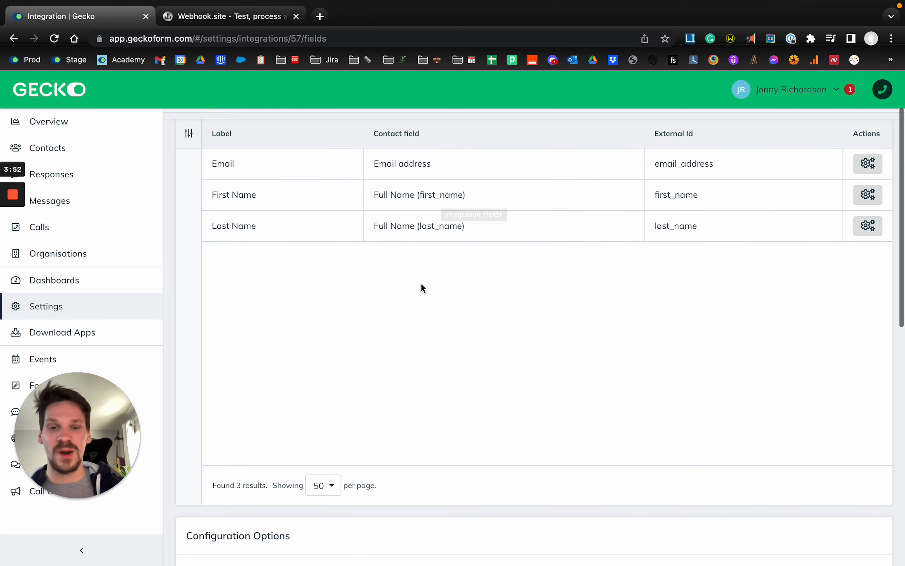
pyautogui.scroll(-7, 421, 284)
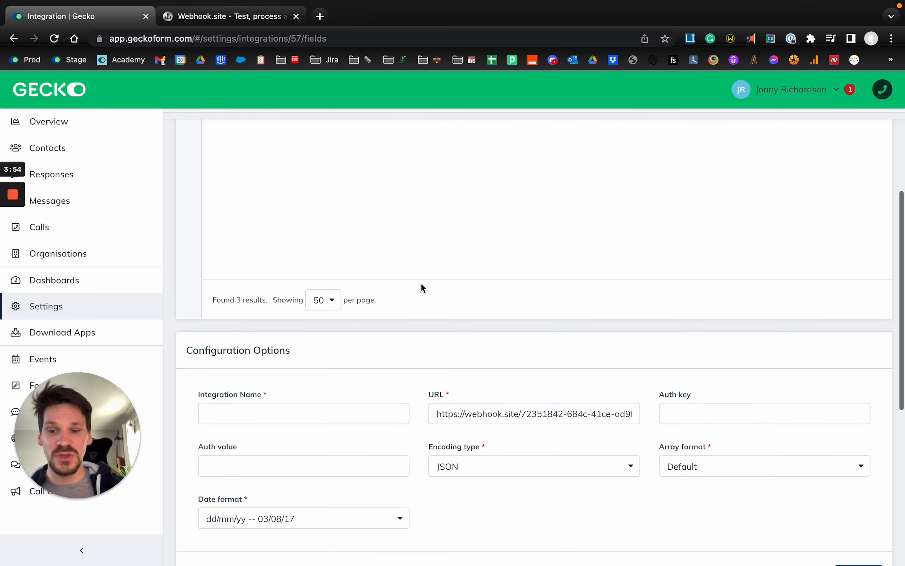
pyautogui.scroll(-3, 421, 285)
pyautogui.scroll(-2, 276, 451)
pyautogui.click(247, 487)
pyautogui.scroll(-2, 319, 414)
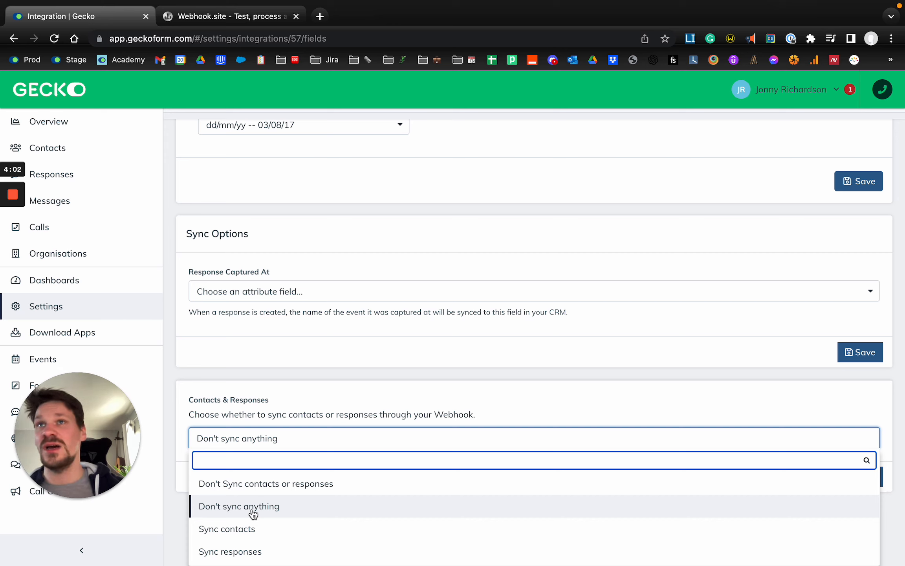
pyautogui.click(246, 530)
pyautogui.click(233, 439)
pyautogui.click(246, 548)
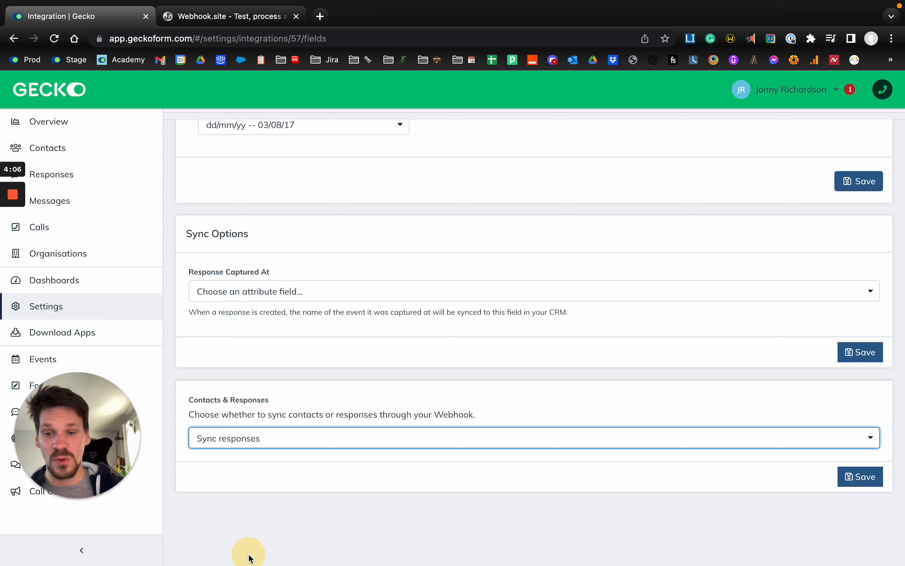
pyautogui.click(263, 436)
pyautogui.click(248, 531)
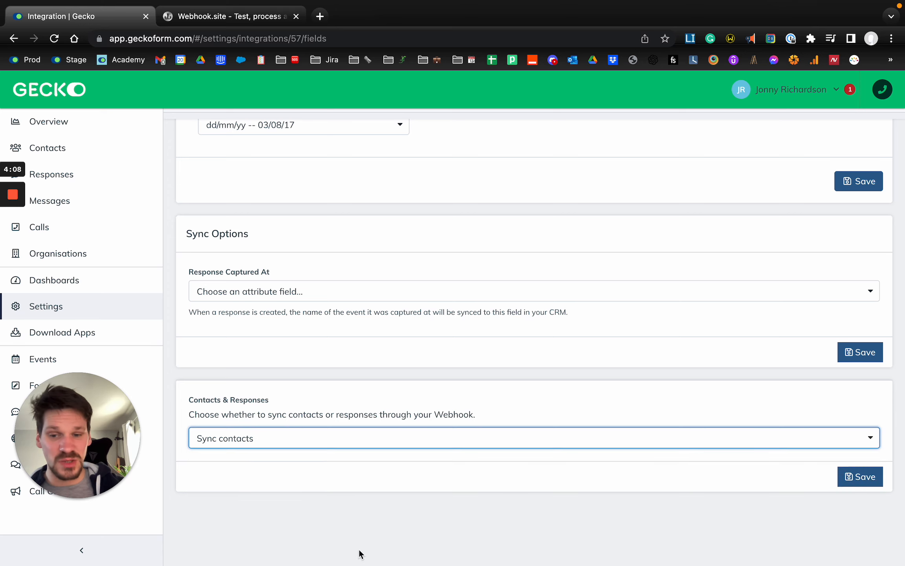
pyautogui.click(870, 477)
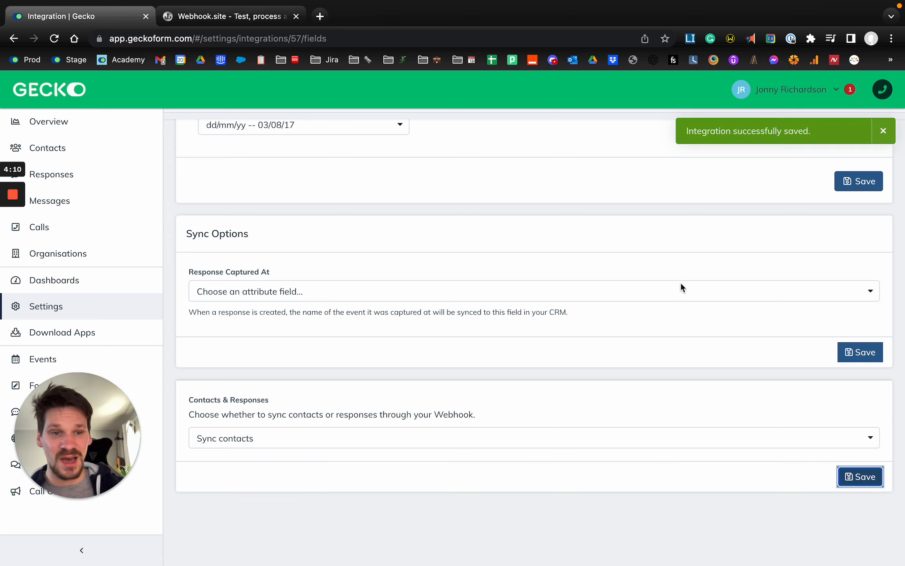
# Set the encoding type in the integration's Configuration Options to XML
pyautogui.scroll(2, 680, 282)
pyautogui.scroll(4, 680, 282)
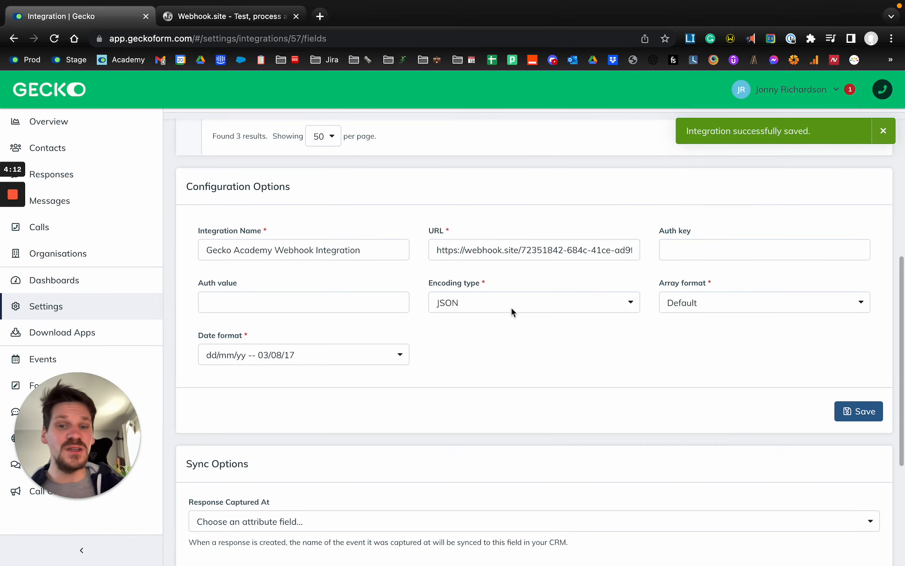
pyautogui.click(511, 305)
pyautogui.click(475, 394)
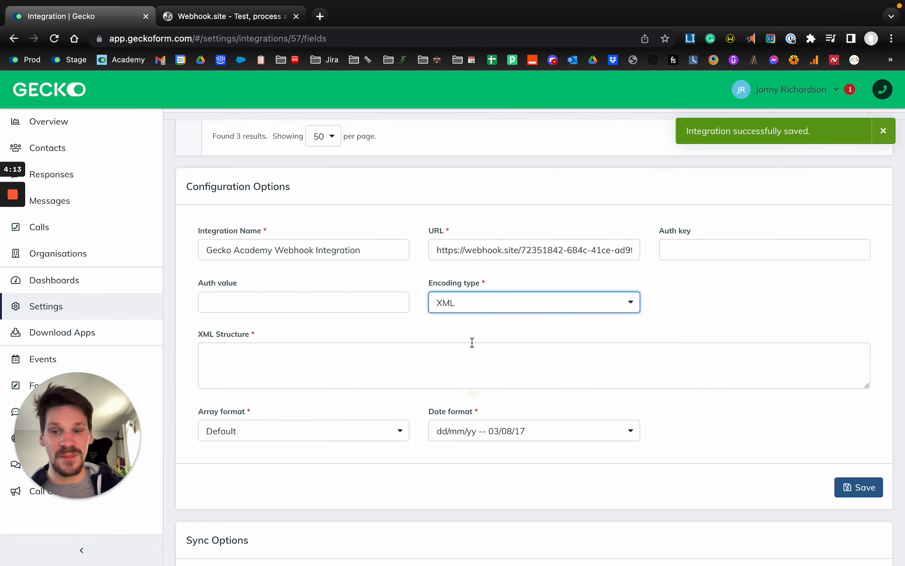
# Enter <body> and </body> tags in the XML Structure with an empty line between them
pyautogui.click(440, 368)
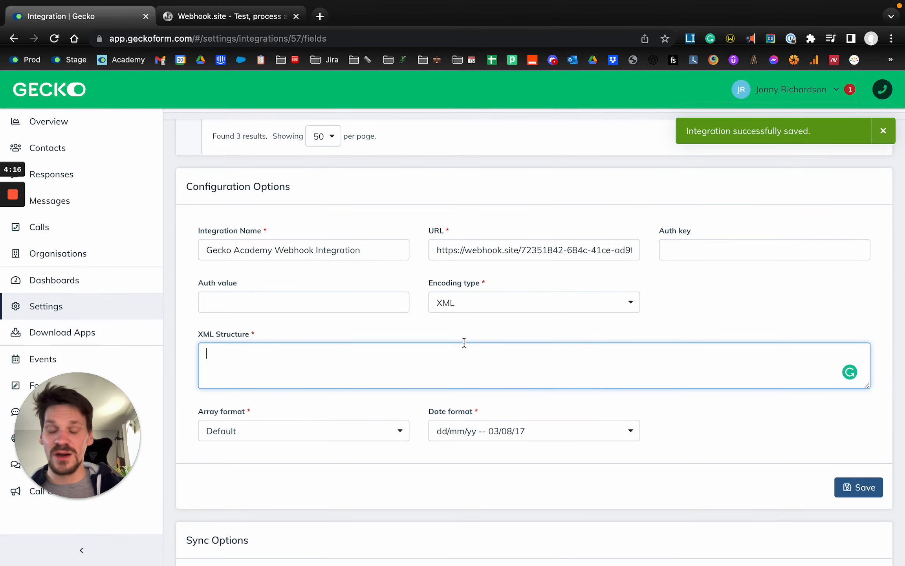
pyautogui.scroll(1, 463, 342)
pyautogui.write('<bod')
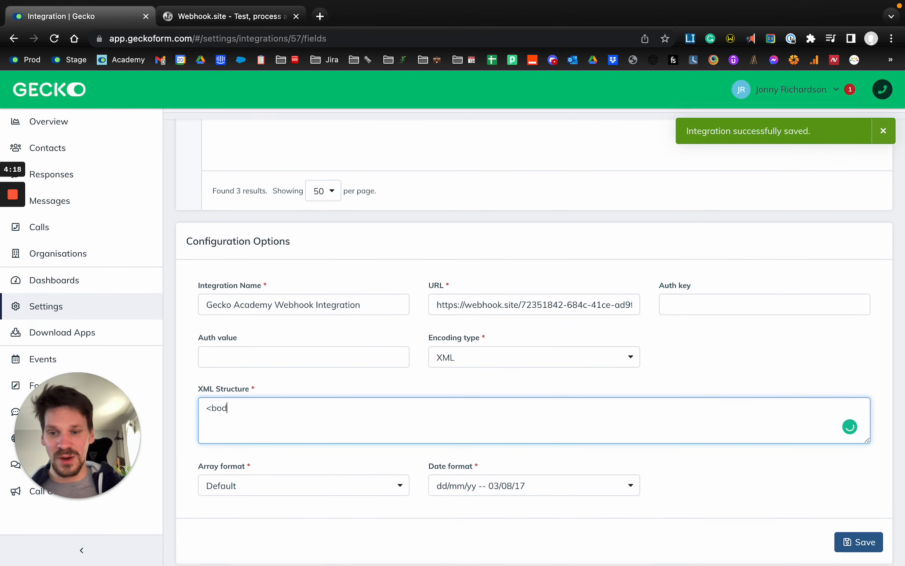
pyautogui.write('y>')
pyautogui.press('Return')
pyautogui.write('</body')
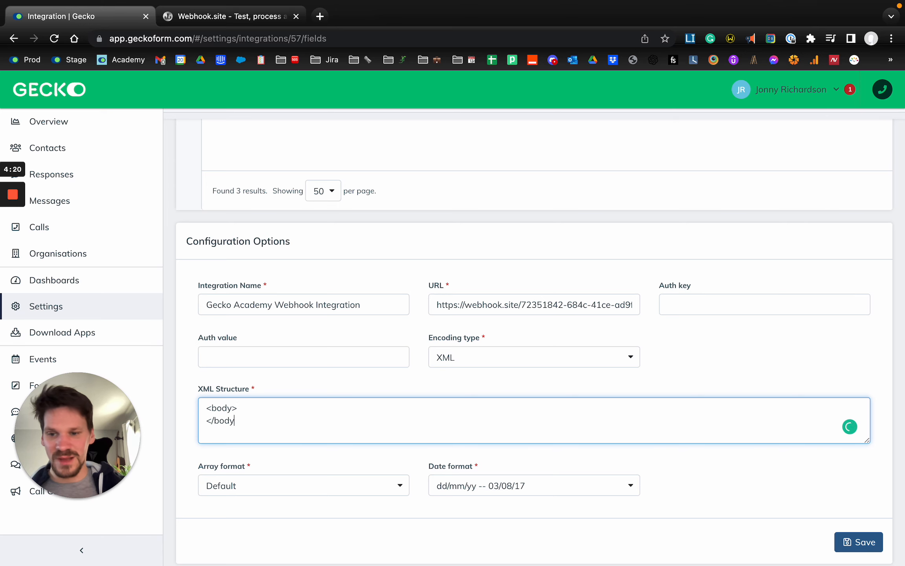
pyautogui.press('Up')
pyautogui.press('Return')
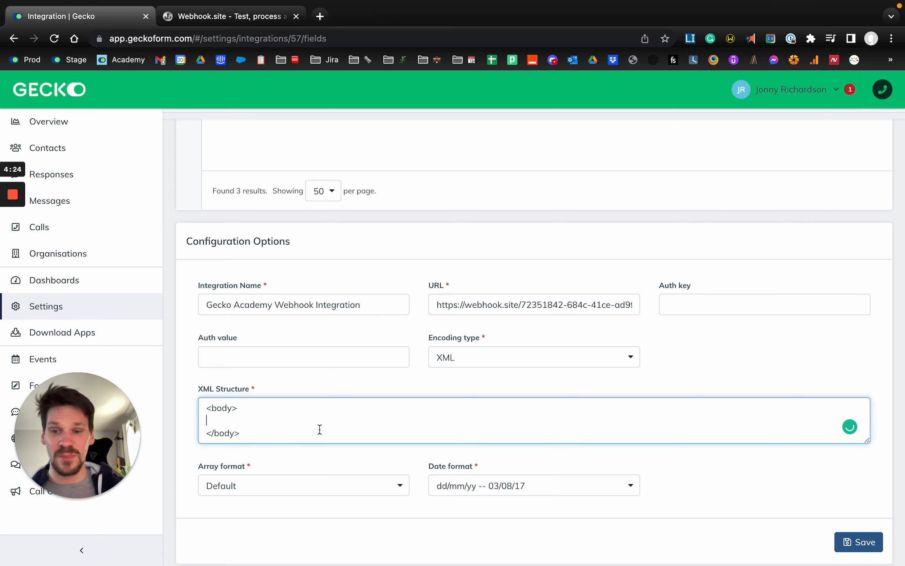
# Add a <fieldname></fieldname> tag pair between the body tags of the XML Structure
pyautogui.scroll(-1, 320, 430)
pyautogui.write('<fieldname>')
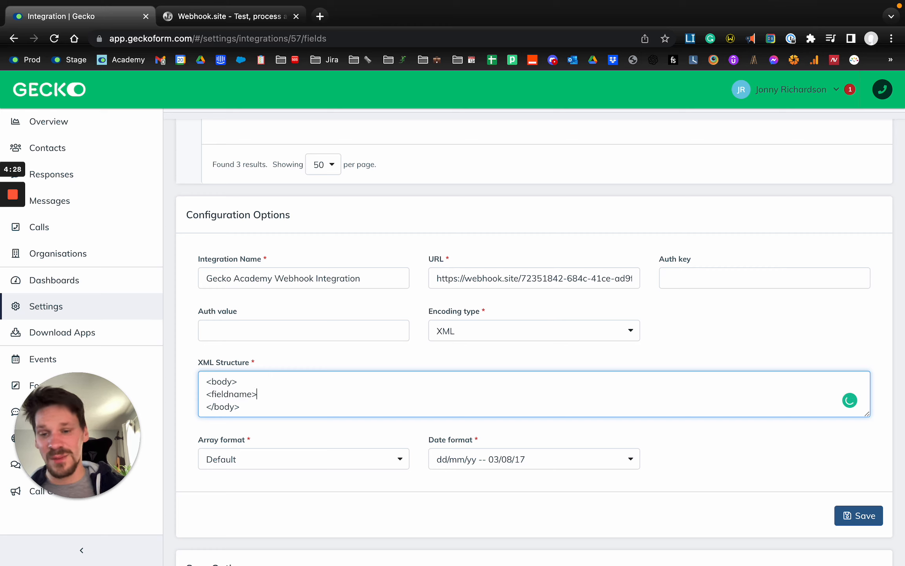
pyautogui.tripleClick(315, 400)
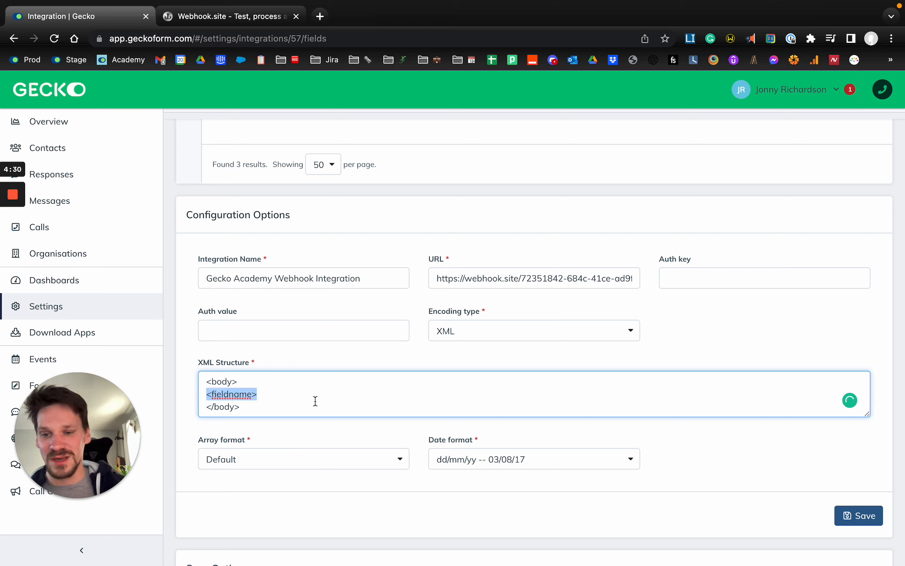
pyautogui.press('super+c')
pyautogui.press('Right')
pyautogui.press('super+v')
pyautogui.write('/')
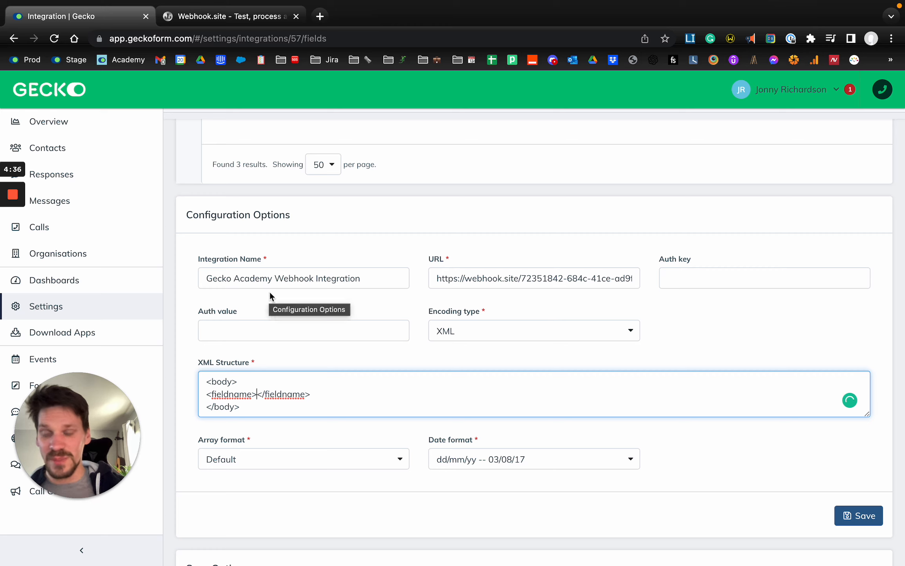
# Check the external IDs of the integration fields and insert {{first_name}} between the fieldname tags
pyautogui.scroll(3, 323, 284)
pyautogui.scroll(10, 324, 284)
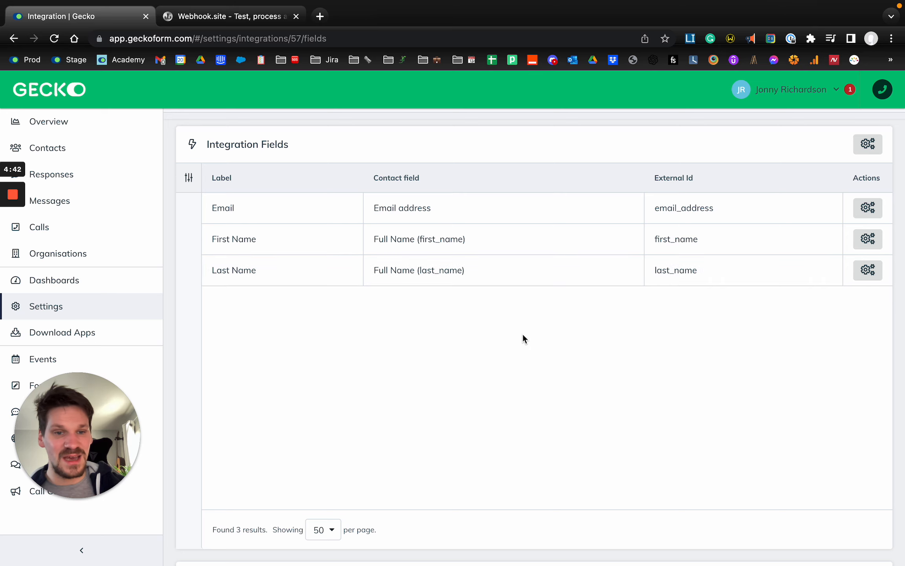
pyautogui.scroll(-10, 523, 336)
pyautogui.scroll(-1, 302, 445)
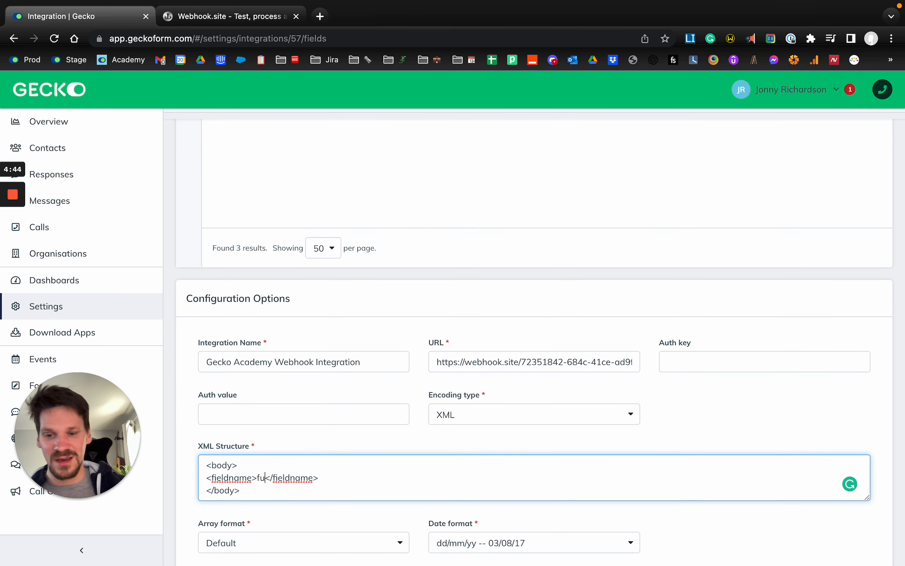
pyautogui.scroll(10, 471, 346)
pyautogui.scroll(-1, 634, 244)
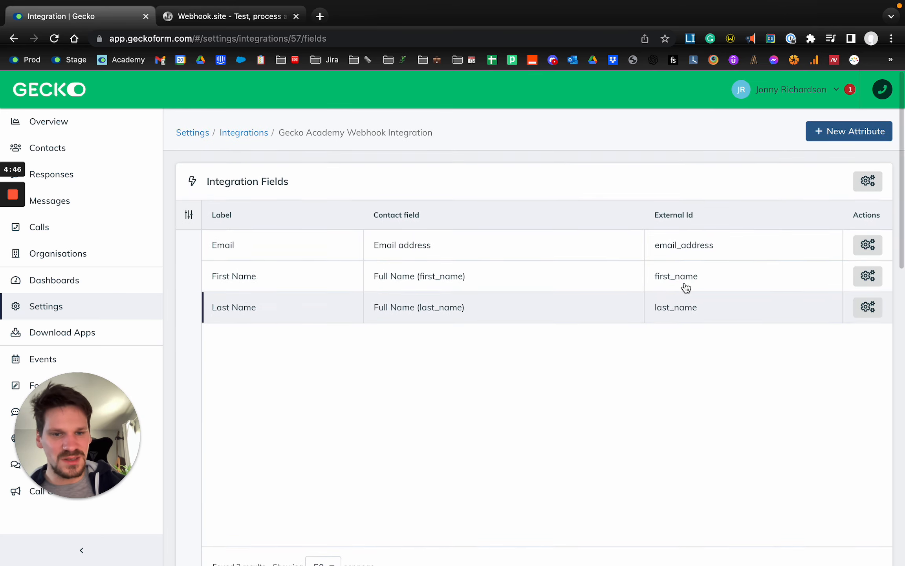
pyautogui.scroll(-10, 486, 468)
pyautogui.write('{{first_name')
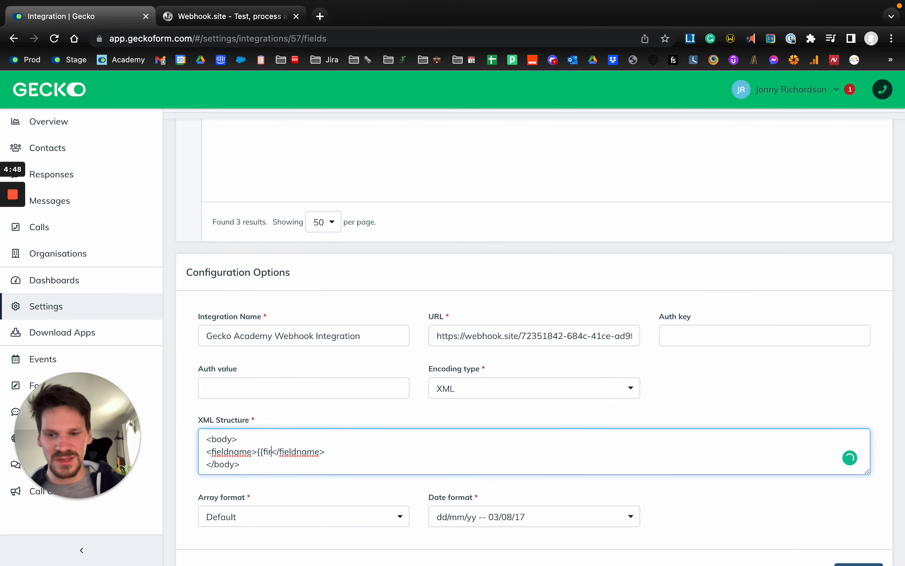
pyautogui.write('}}')
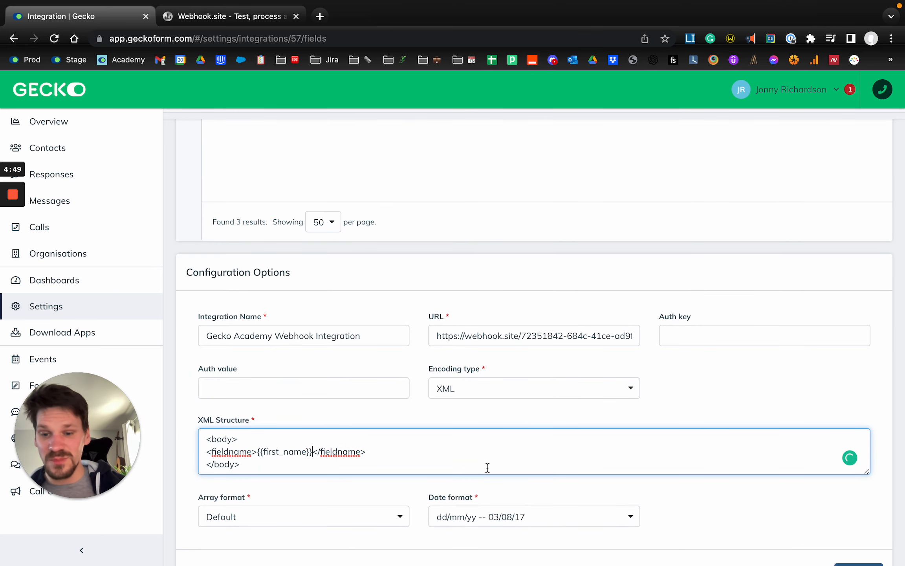
# Select the fieldname line in the XML Structure and compare it with the fields listed under Integration Fields
pyautogui.tripleClick(453, 453)
pyautogui.scroll(-1, 320, 466)
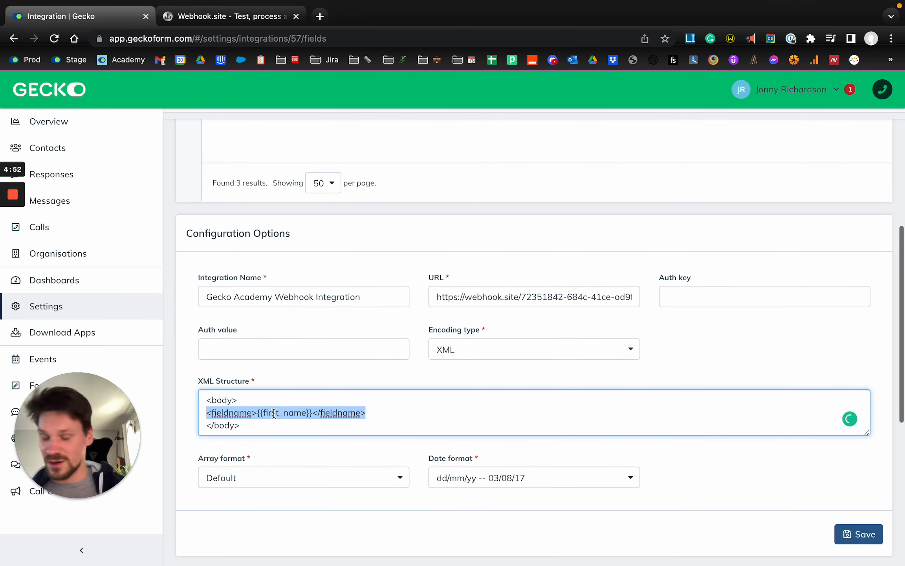
pyautogui.scroll(9, 430, 282)
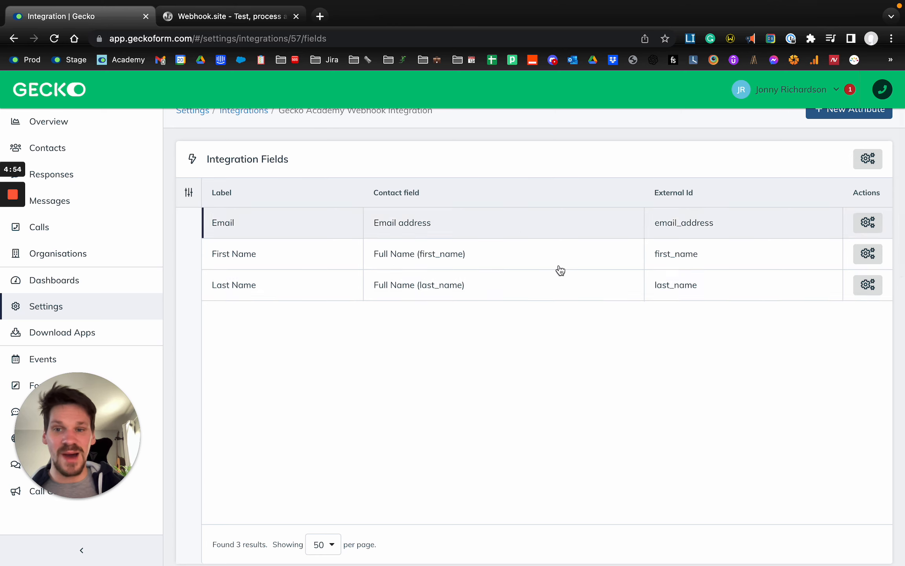
pyautogui.scroll(-7, 472, 327)
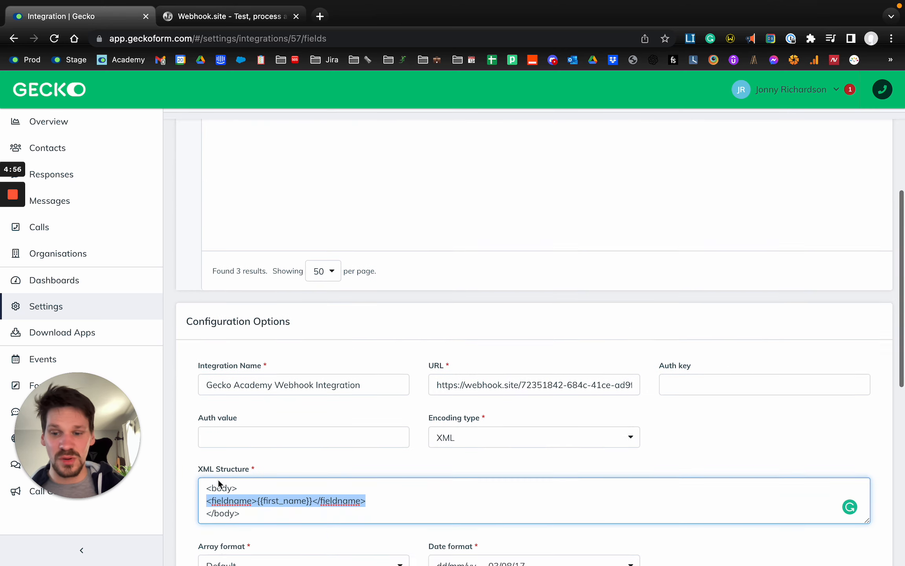